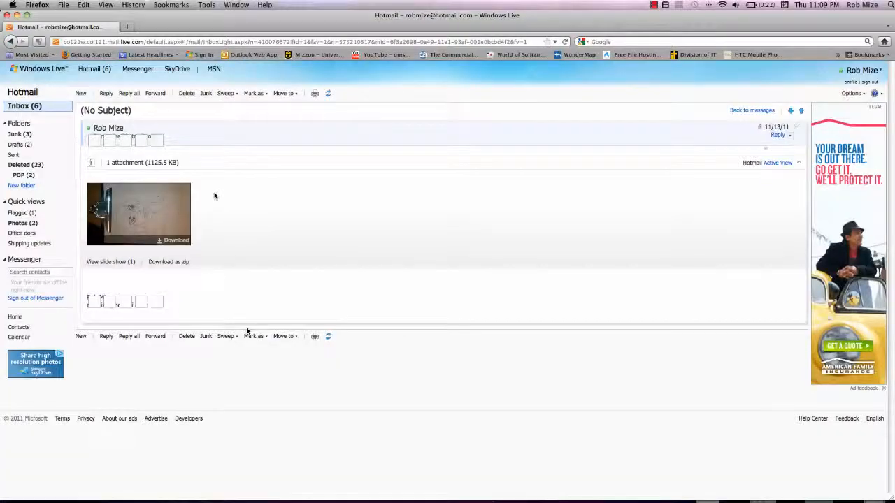
- Download the sketch image attached to the open e-mail message
{"action": "left_click", "coordinate": [167, 239]}
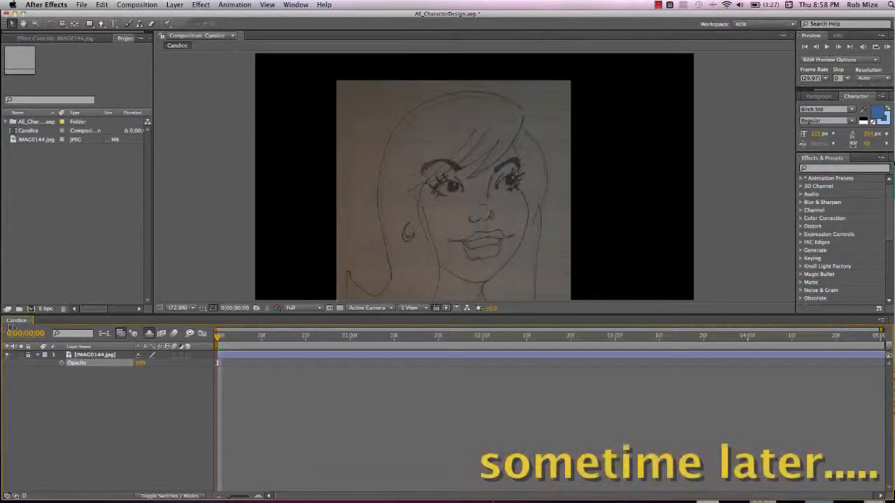
{"action": "left_click", "coordinate": [79, 361]}
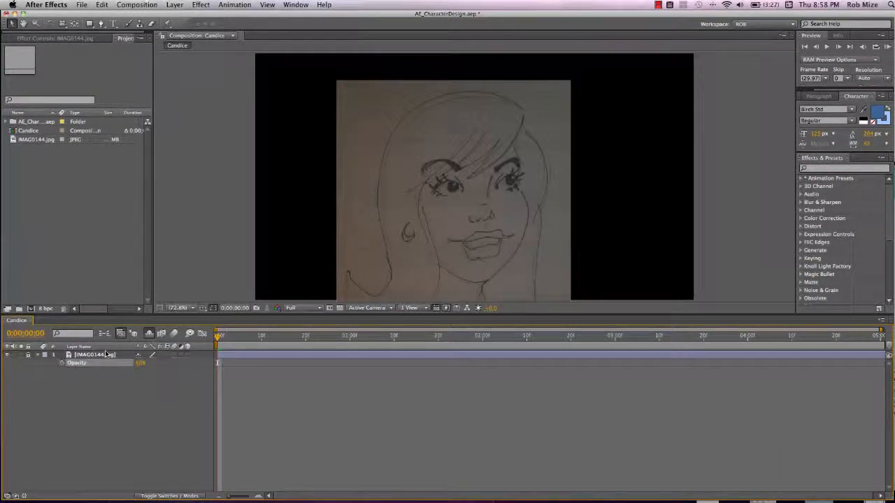
{"action": "scroll", "coordinate": [437, 282], "scroll_direction": "up", "scroll_amount": 2}
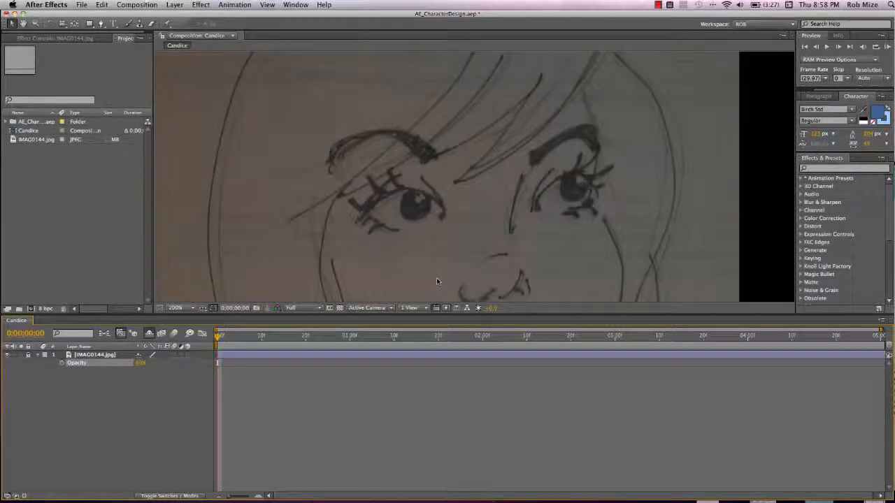
{"action": "scroll", "coordinate": [437, 281], "scroll_direction": "down", "scroll_amount": 1}
{"action": "scroll", "coordinate": [437, 281], "scroll_direction": "down", "scroll_amount": 2}
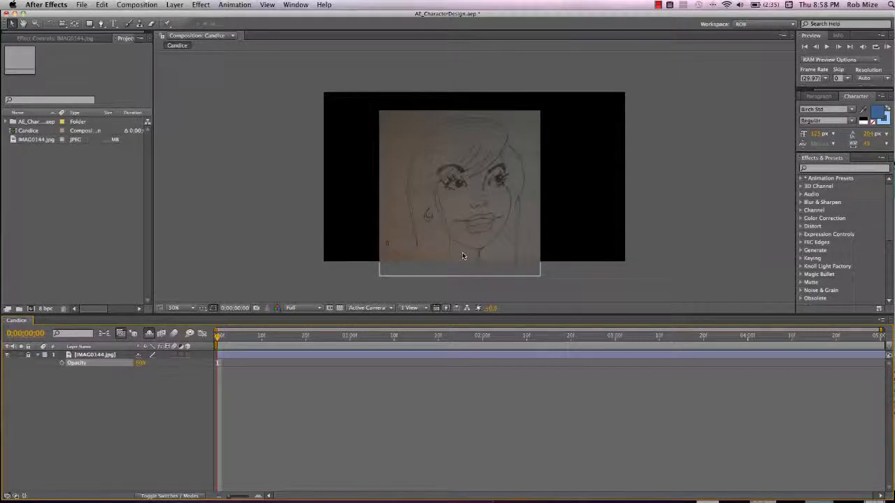
{"action": "scroll", "coordinate": [462, 253], "scroll_direction": "up", "scroll_amount": 1}
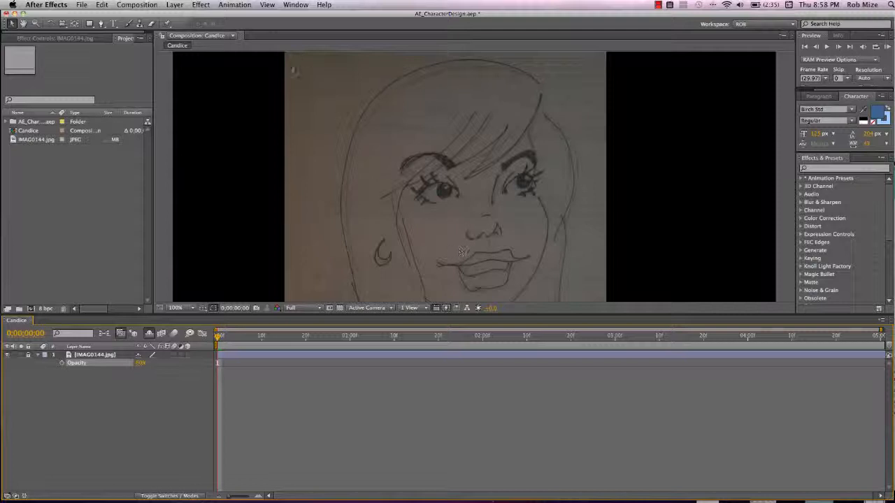
- Try Auto-trace on the IMAG0144.jpg sketch layer in preview and discard the result
{"action": "left_click", "coordinate": [176, 5]}
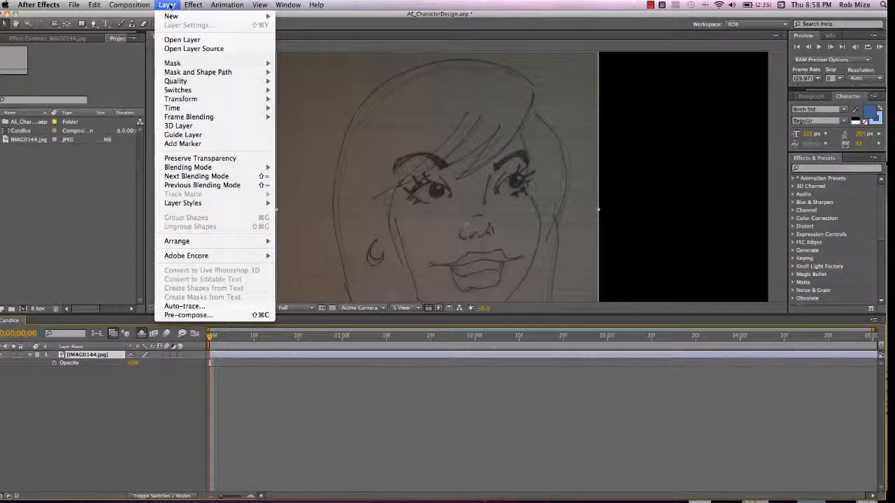
{"action": "left_click", "coordinate": [184, 308]}
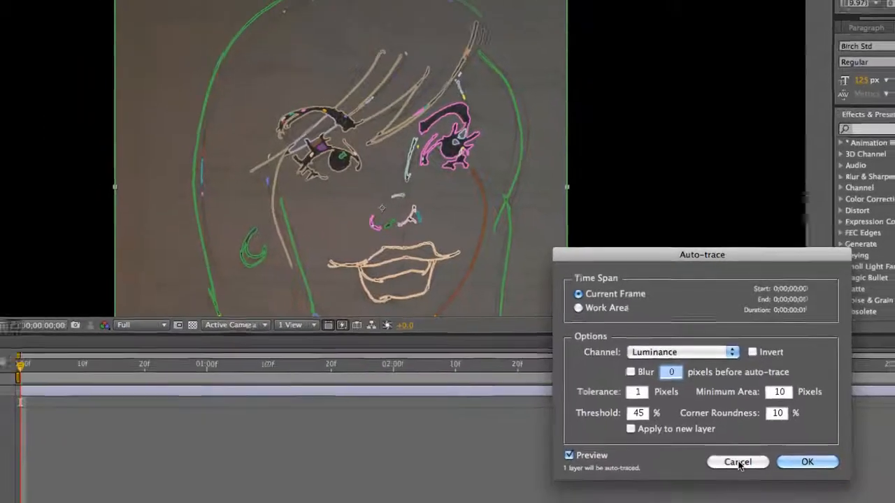
{"action": "left_click", "coordinate": [743, 483]}
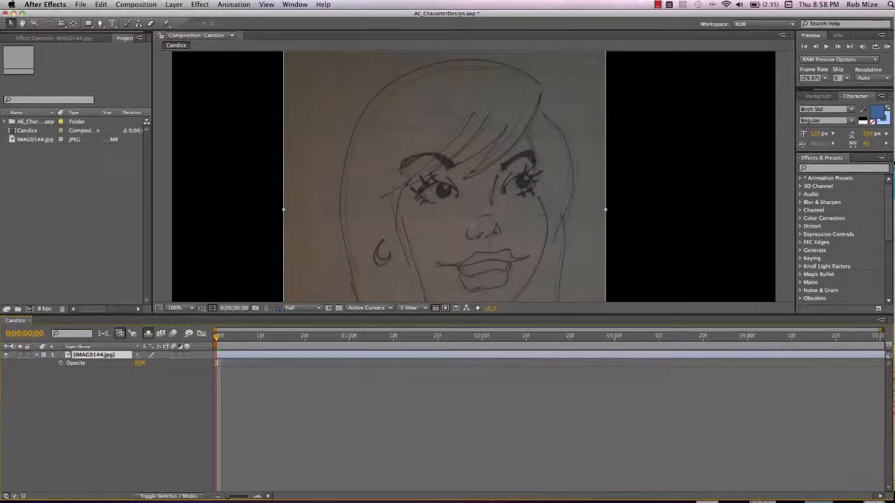
{"action": "left_click", "coordinate": [122, 408]}
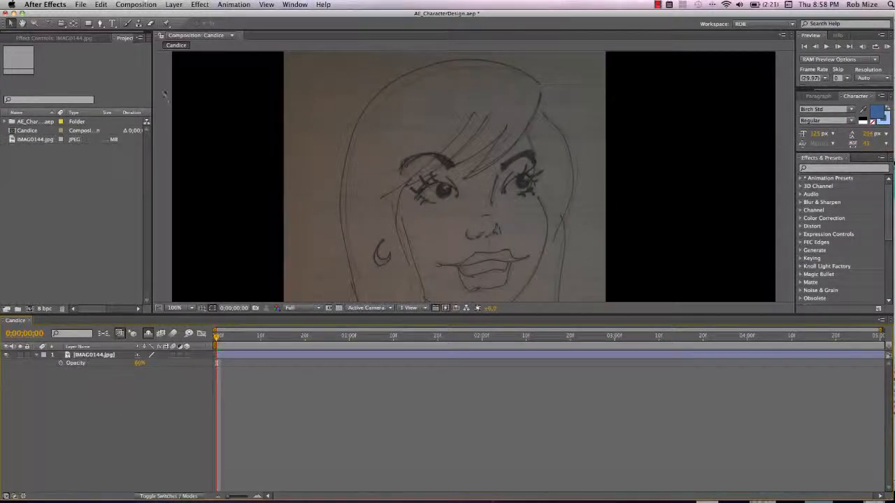
- Trace the sketched face's outline with the Pen tool as a closed, filled shape on a new shape layer
{"action": "left_click", "coordinate": [101, 23]}
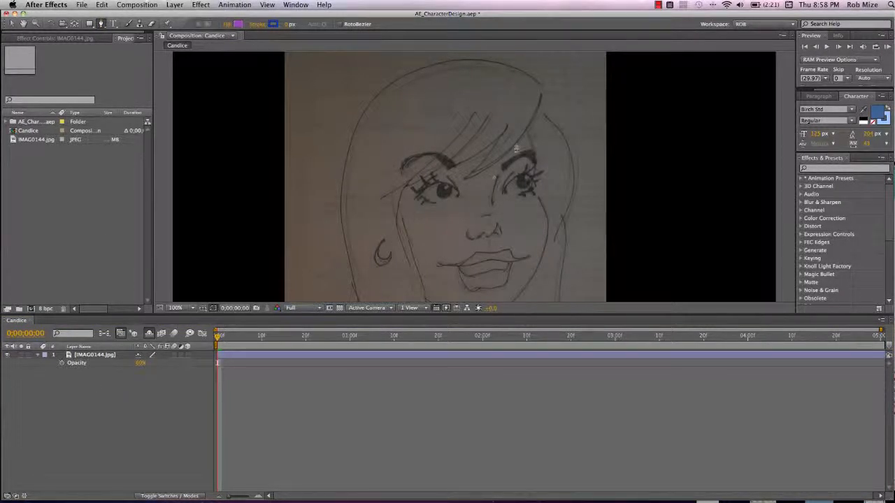
{"action": "left_click_drag", "start_coordinate": [525, 127], "coordinate": [534, 174]}
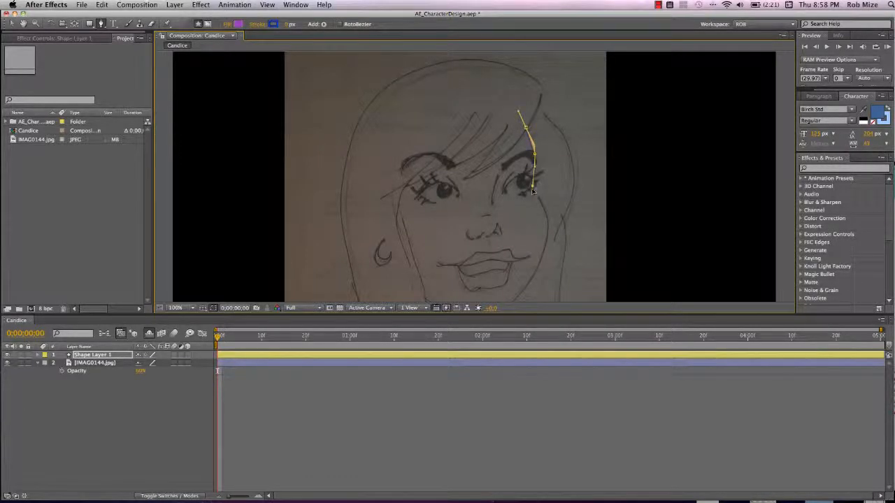
{"action": "left_click_drag", "start_coordinate": [545, 211], "coordinate": [549, 220]}
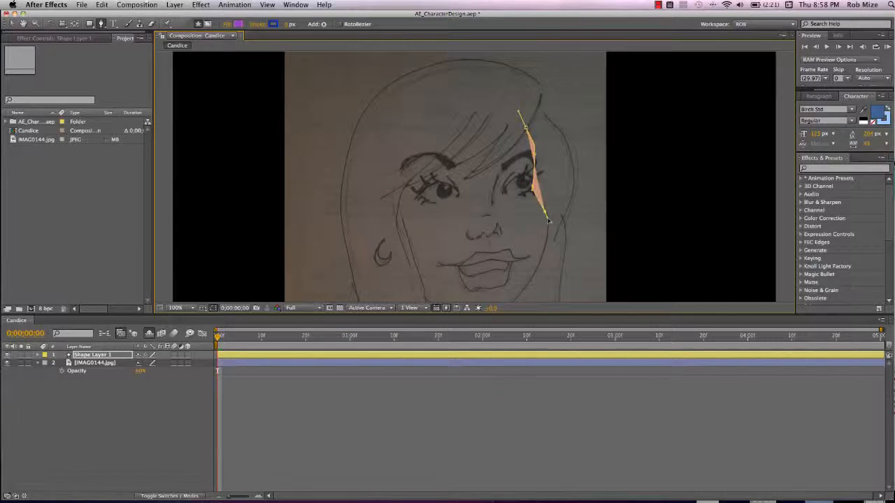
{"action": "left_click_drag", "start_coordinate": [538, 266], "coordinate": [524, 289]}
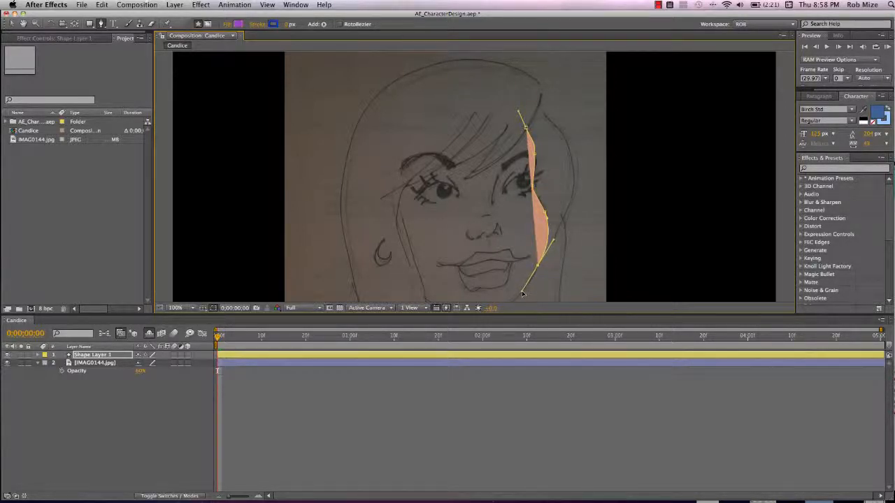
{"action": "left_click_drag", "start_coordinate": [632, 234], "coordinate": [642, 152]}
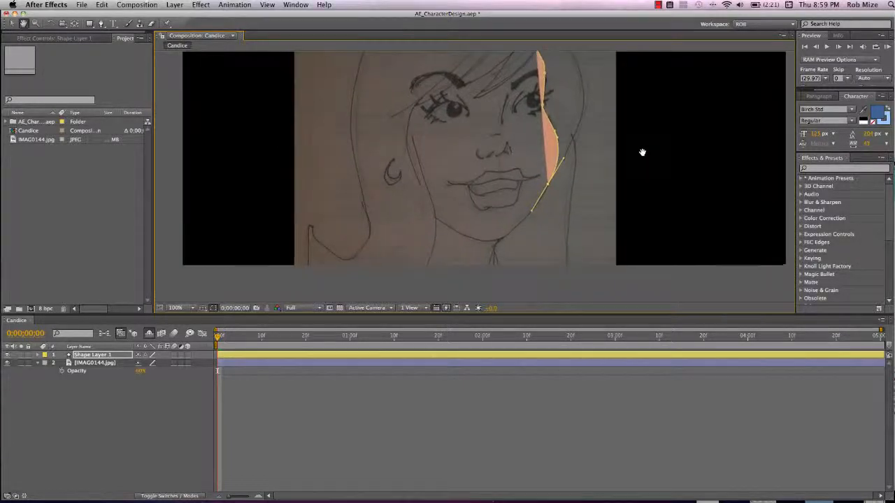
{"action": "left_click", "coordinate": [513, 229]}
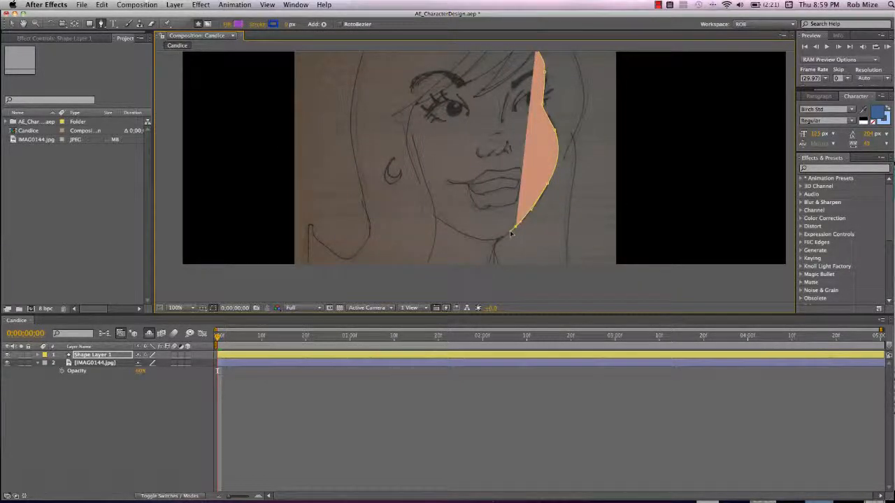
{"action": "left_click_drag", "start_coordinate": [456, 233], "coordinate": [424, 206]}
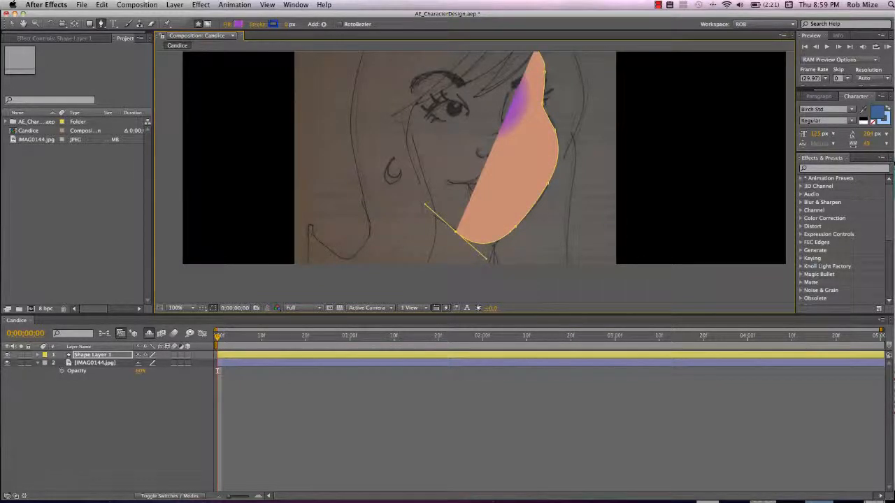
{"action": "left_click_drag", "start_coordinate": [399, 133], "coordinate": [423, 179]}
{"action": "key", "text": "h"}
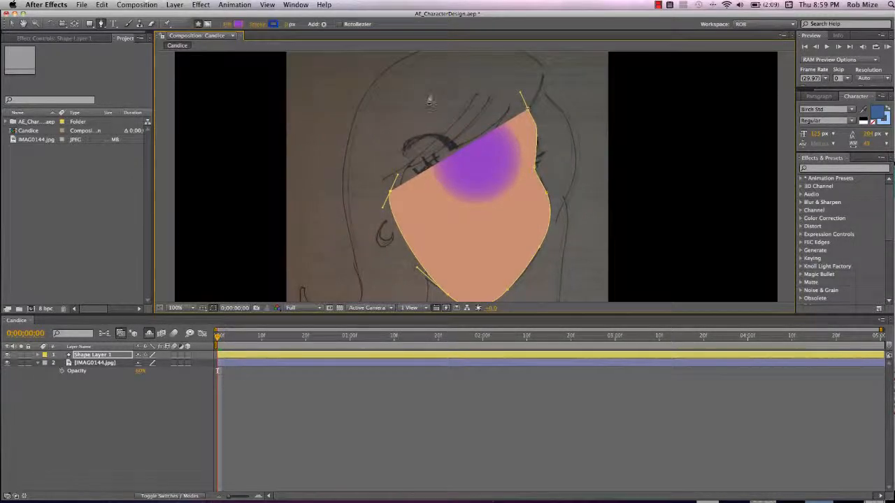
{"action": "left_click_drag", "start_coordinate": [430, 91], "coordinate": [473, 87]}
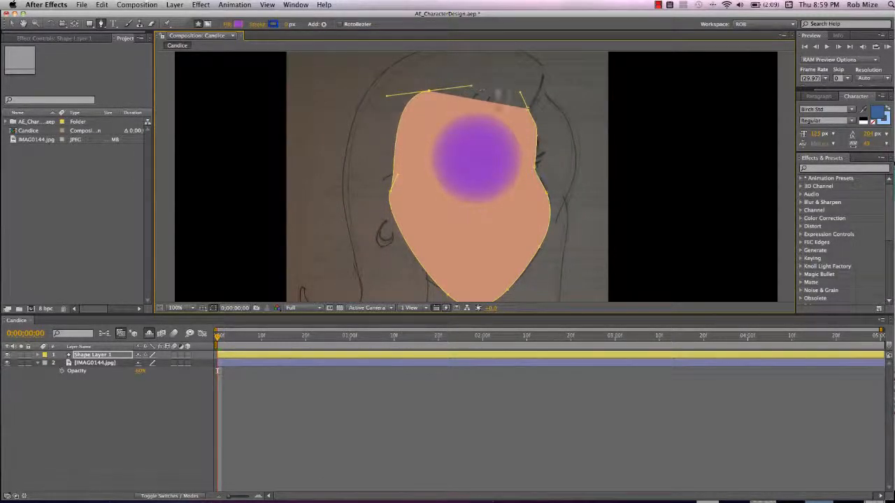
{"action": "left_click", "coordinate": [527, 110]}
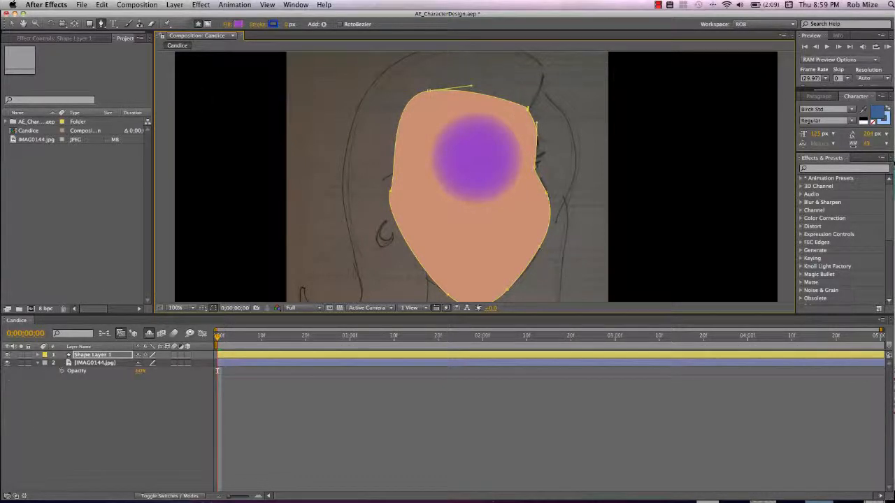
- Unhide the shy HEAD layer in the Candice composition, turn on its visibility, and delete Shape Layer 1
{"action": "left_click", "coordinate": [100, 357]}
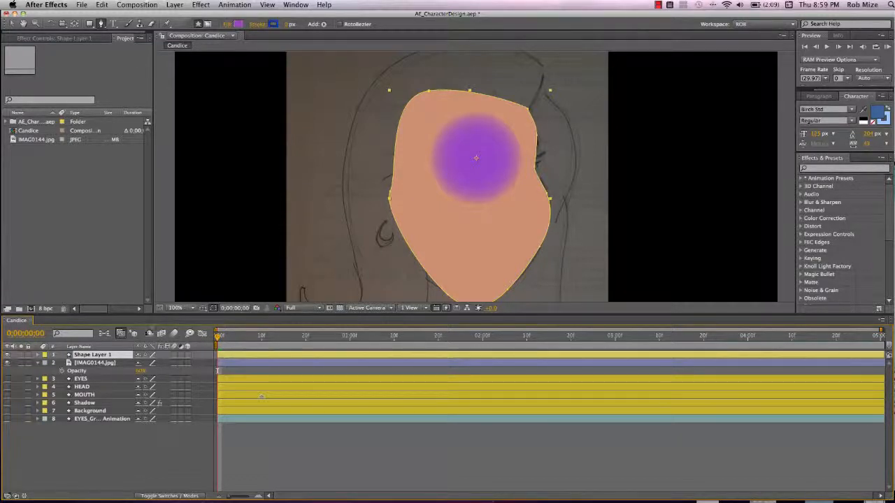
{"action": "left_click", "coordinate": [149, 334]}
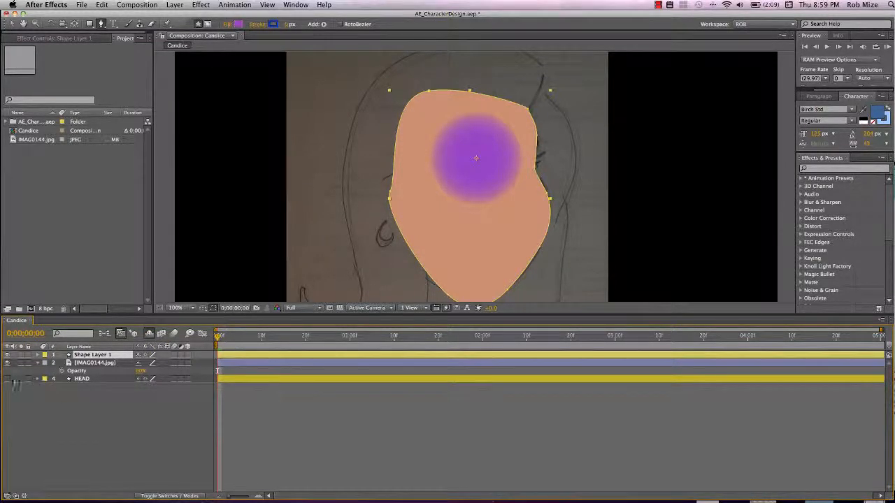
{"action": "left_click", "coordinate": [7, 379]}
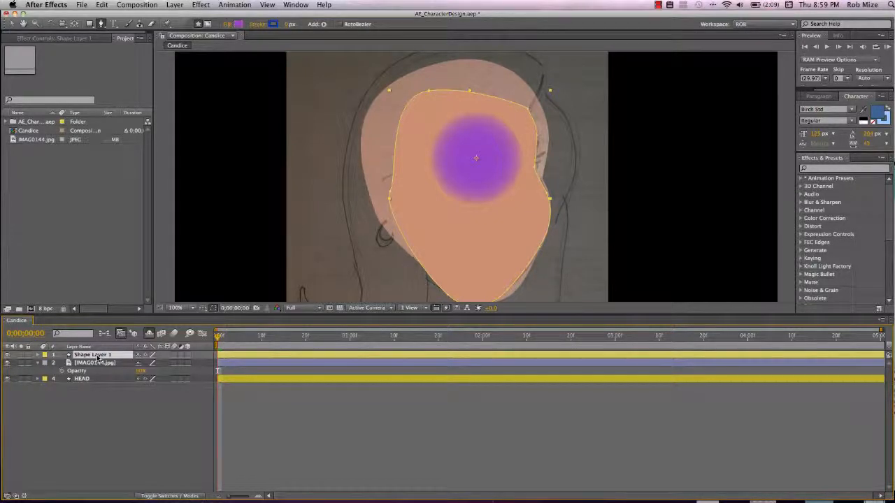
{"action": "key", "text": "Delete"}
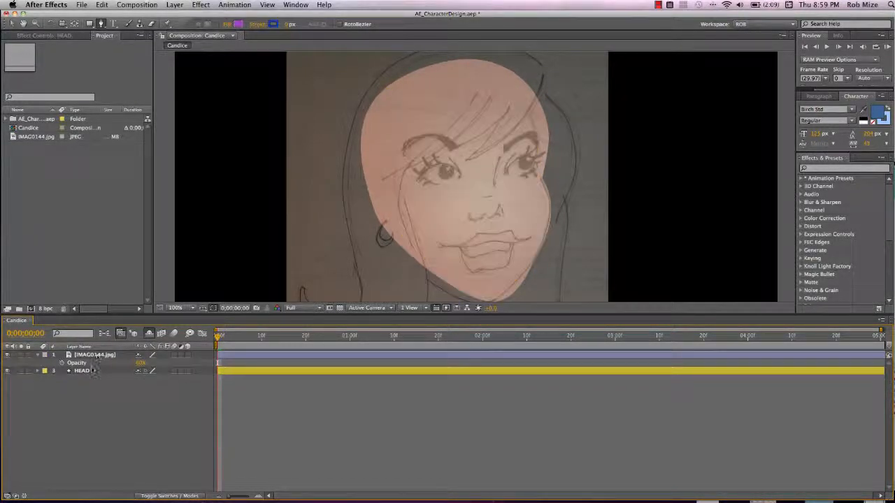
- Expand the HEAD layer's contents to list its shape groups and hide the IMAG0144.jpg sketch layer
{"action": "left_click", "coordinate": [89, 372]}
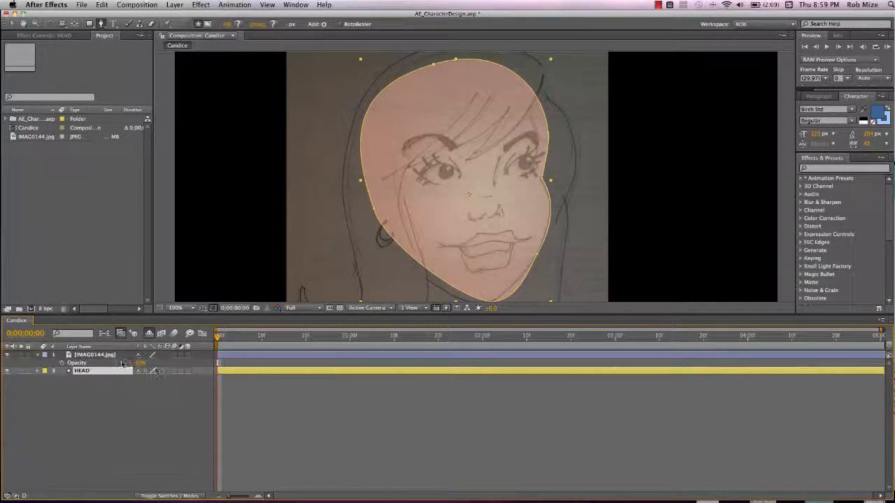
{"action": "left_click", "coordinate": [98, 355]}
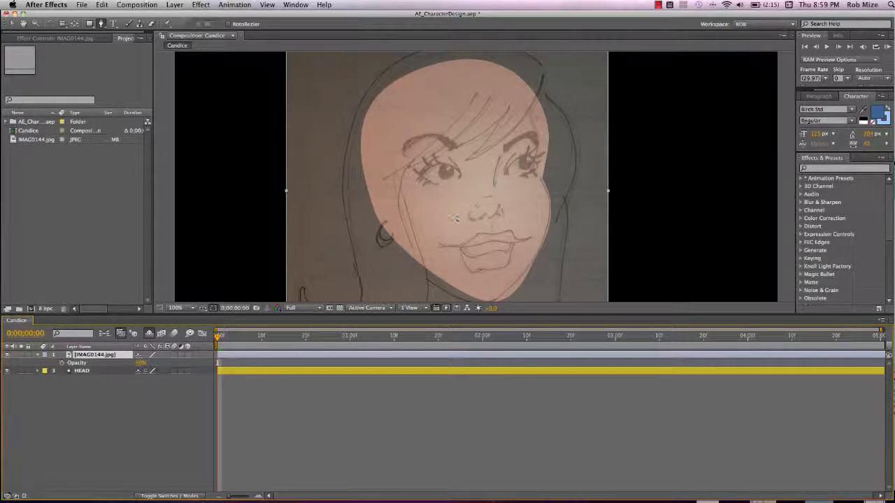
{"action": "left_click", "coordinate": [82, 371]}
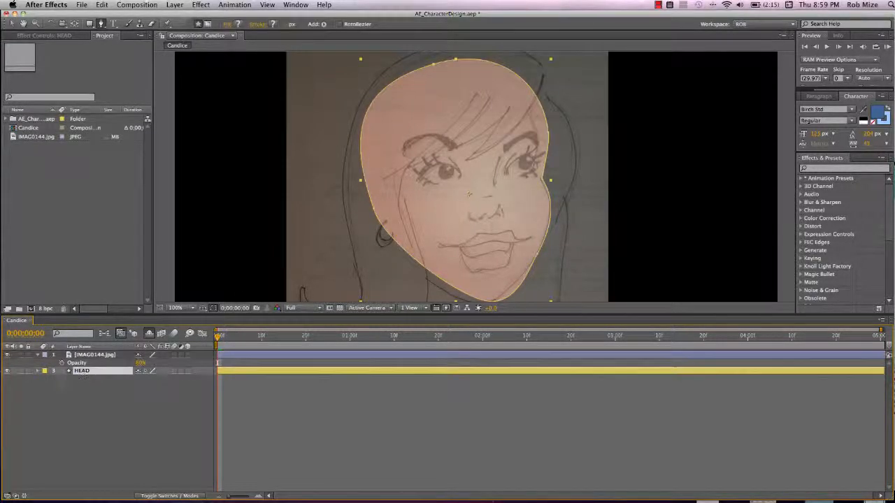
{"action": "left_click", "coordinate": [38, 371]}
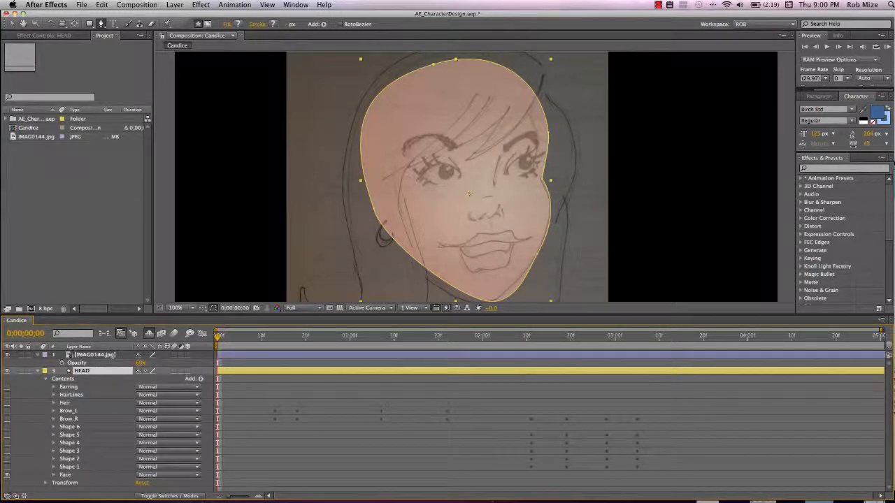
{"action": "left_click", "coordinate": [7, 356]}
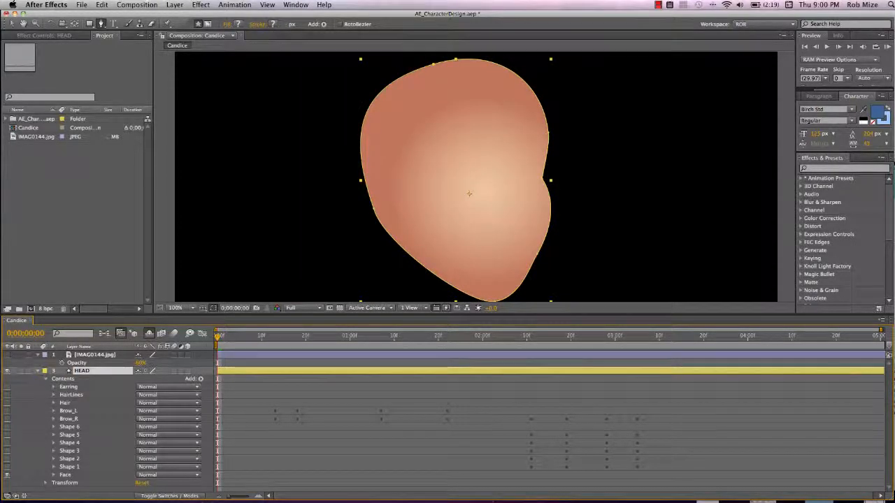
- Examine the radial gradient fill of the HEAD layer's Face group and close its editor without changes
{"action": "left_click", "coordinate": [77, 476]}
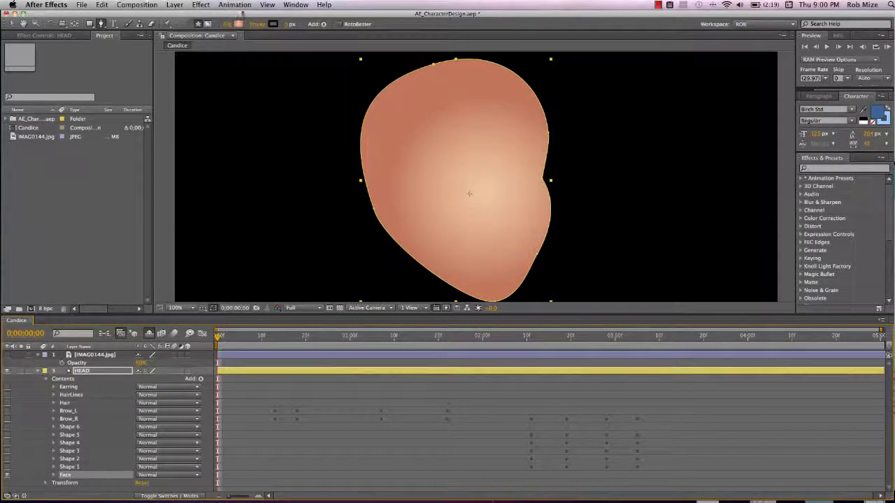
{"action": "left_click", "coordinate": [238, 24]}
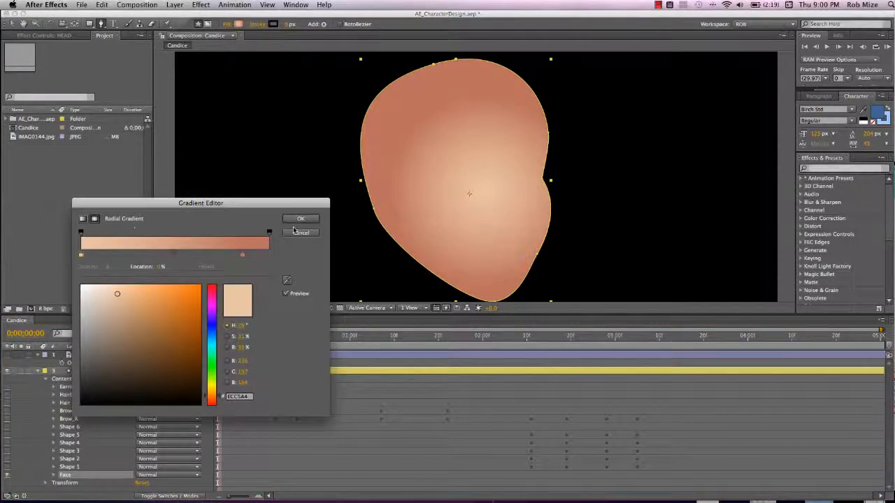
{"action": "left_click", "coordinate": [296, 233]}
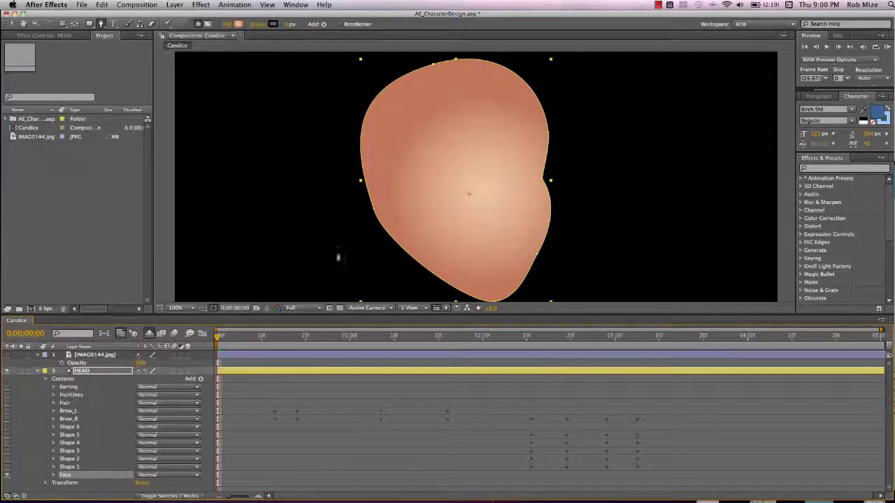
- Try repositioning the end point of the Face group's radial gradient beside the cheek with the Selection tool
{"action": "key", "text": "v"}
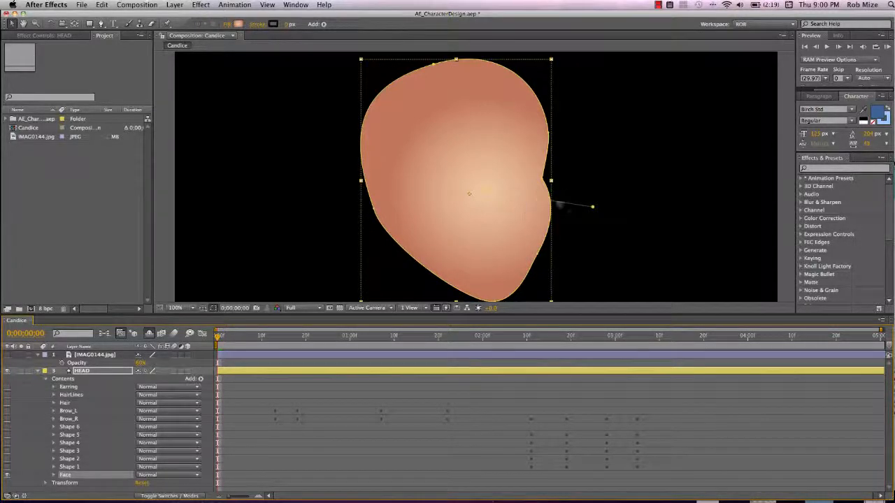
{"action": "left_click_drag", "start_coordinate": [589, 206], "coordinate": [586, 236]}
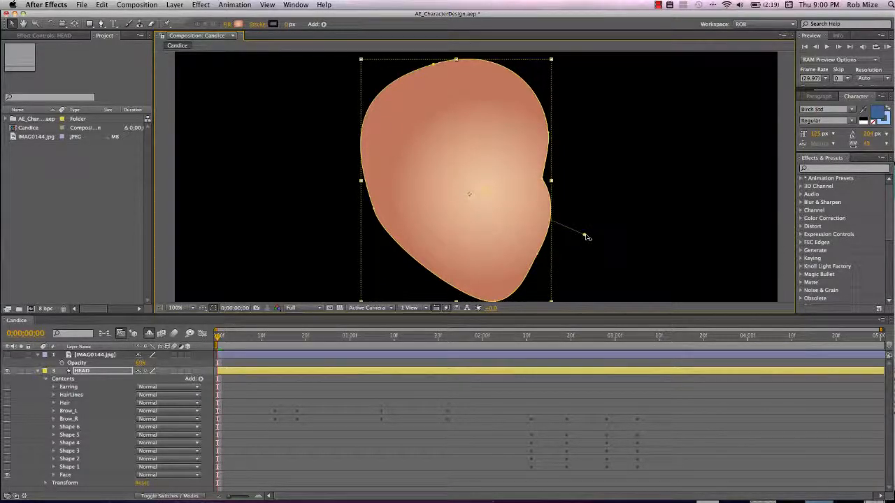
{"action": "left_click_drag", "start_coordinate": [588, 235], "coordinate": [587, 236]}
- Turn on visibility of the HEAD layer's Shape 1 through Shape 6 groups and magnify the nose lines
{"action": "left_click_drag", "start_coordinate": [7, 426], "coordinate": [7, 468]}
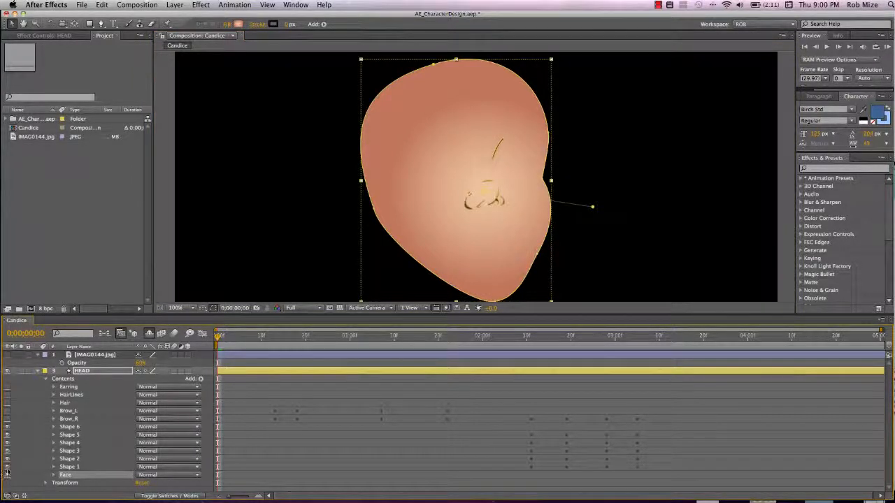
{"action": "scroll", "coordinate": [476, 206], "scroll_direction": "up", "scroll_amount": 3}
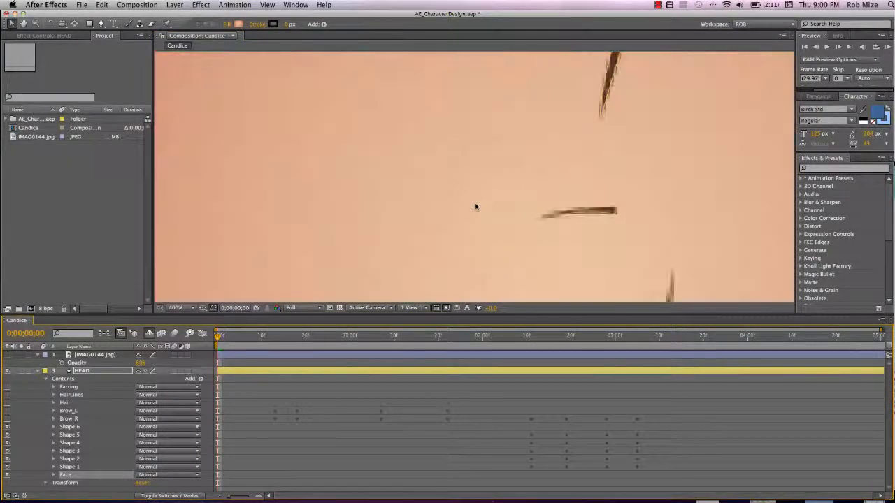
- Select the HEAD layer's Shape 6 nose line and examine its stroke width and the other nose lines
{"action": "scroll", "coordinate": [476, 206], "scroll_direction": "down", "scroll_amount": 2}
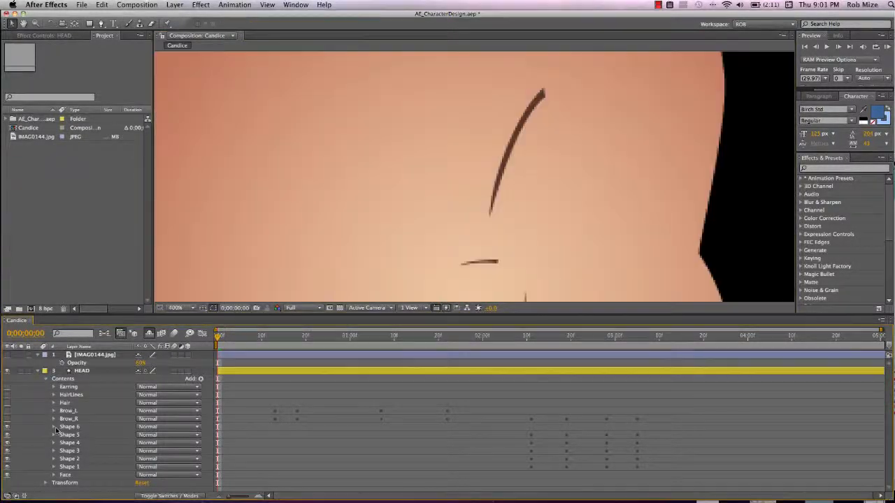
{"action": "left_click", "coordinate": [64, 427]}
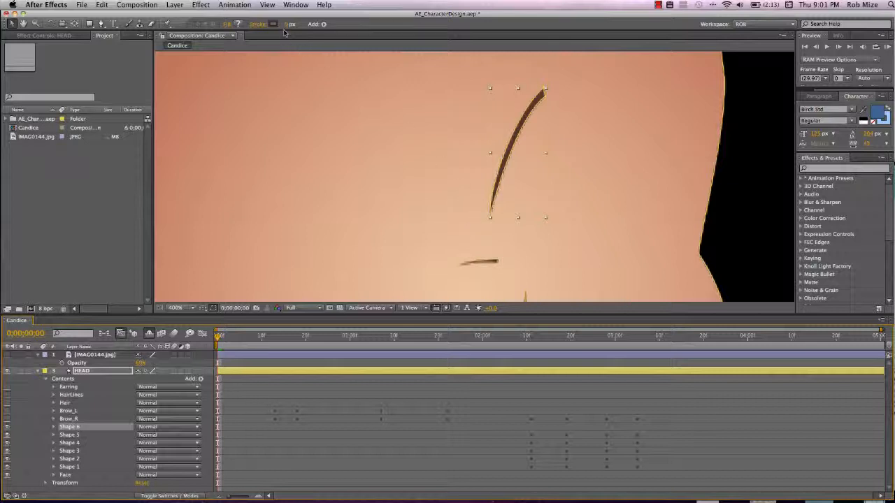
{"action": "left_click_drag", "start_coordinate": [289, 25], "coordinate": [284, 25]}
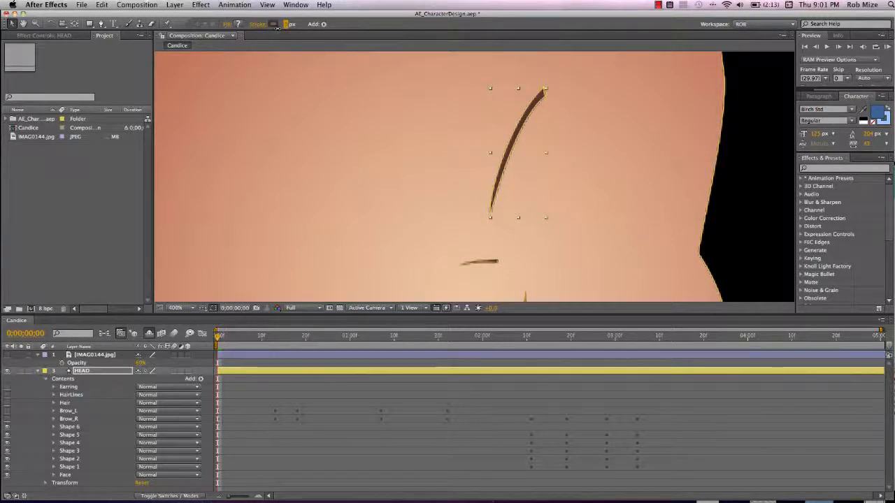
{"action": "left_click_drag", "start_coordinate": [468, 208], "coordinate": [476, 109]}
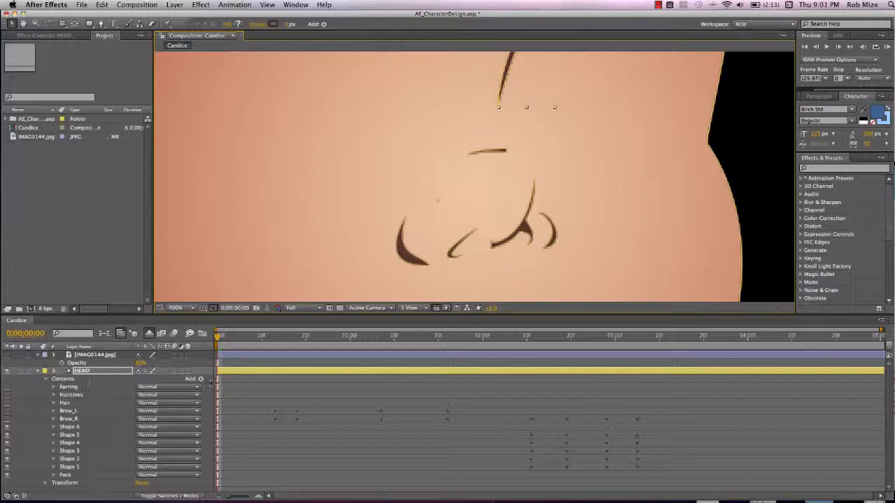
- Add an empty group named NOSE to the HEAD layer and place it directly above Shape 6
{"action": "left_click", "coordinate": [200, 380]}
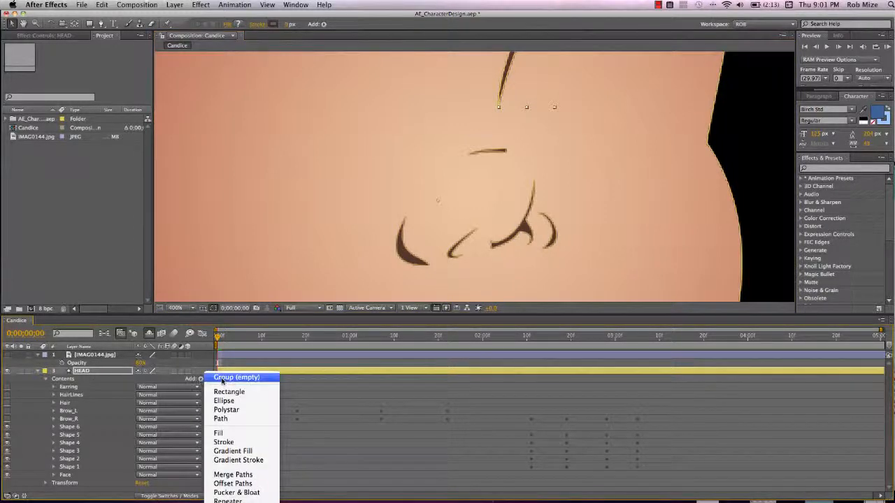
{"action": "left_click", "coordinate": [222, 381]}
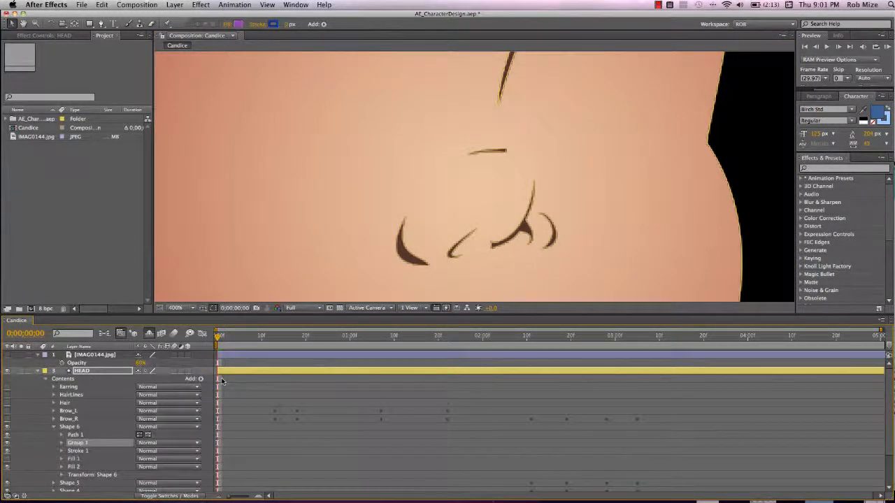
{"action": "key", "text": "Return"}
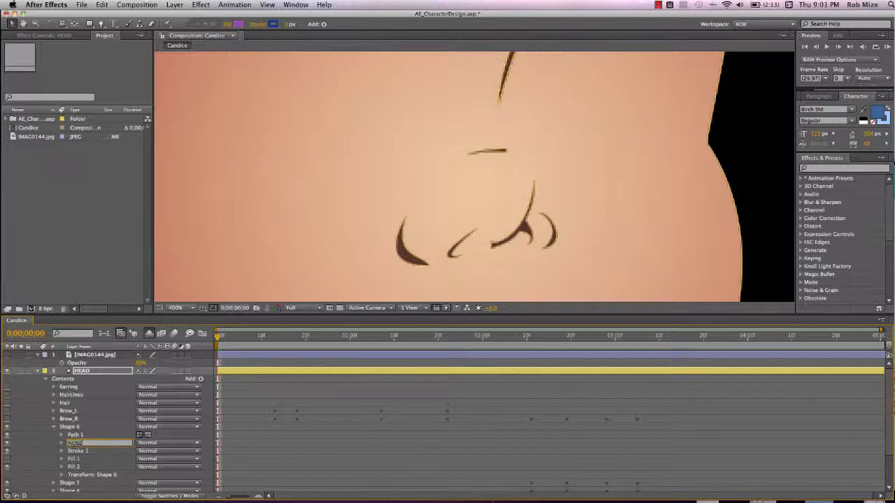
{"action": "scroll", "coordinate": [184, 388], "scroll_direction": "down", "scroll_amount": 1}
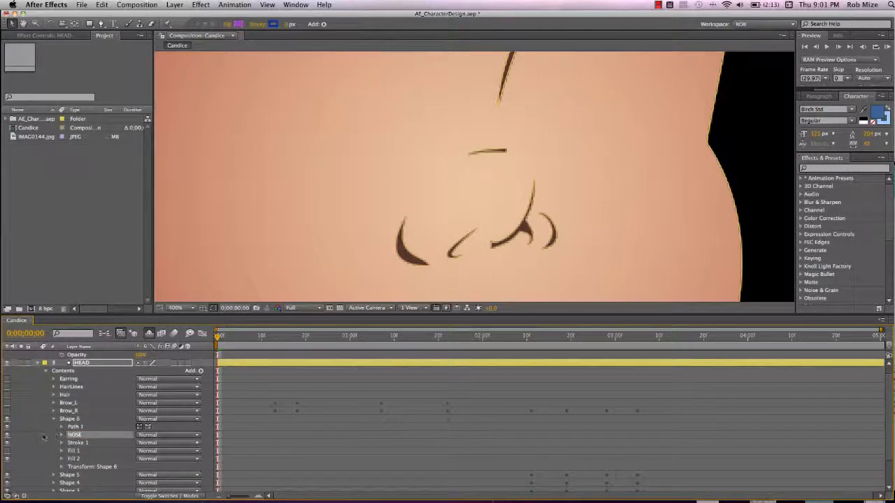
{"action": "key", "text": "Return"}
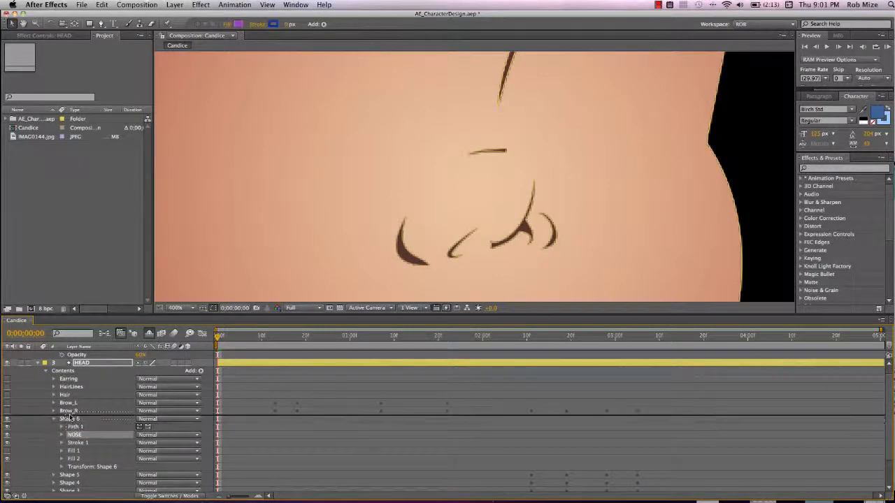
{"action": "scroll", "coordinate": [91, 424], "scroll_direction": "down", "scroll_amount": 4}
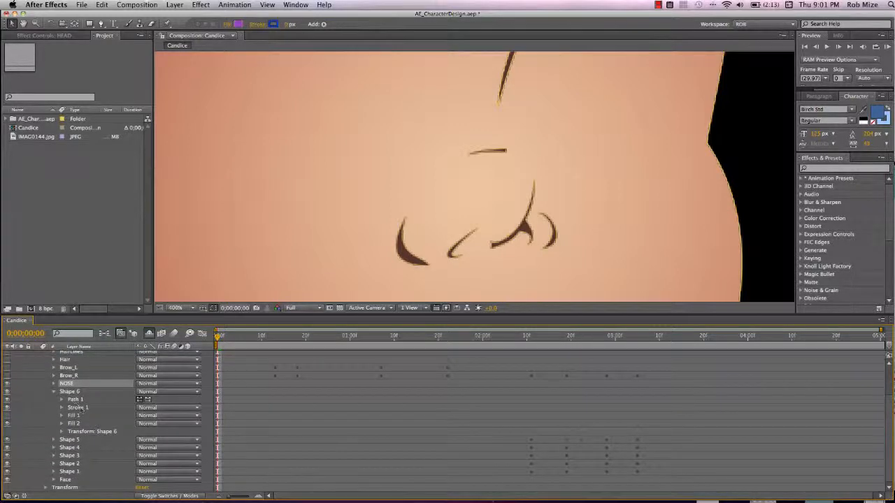
- Move the Shape 1 through Shape 6 groups into the NOSE group and check it by toggling its visibility
{"action": "left_click", "coordinate": [70, 392]}
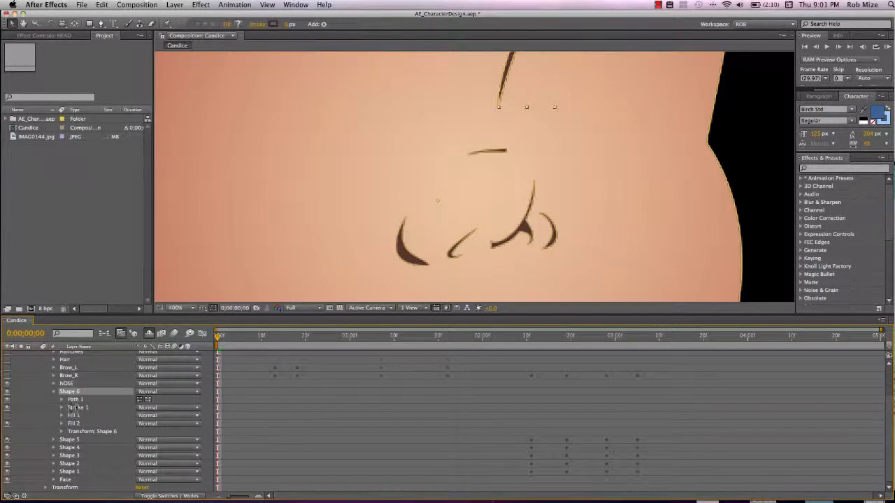
{"action": "left_click", "coordinate": [79, 473], "text": "shift"}
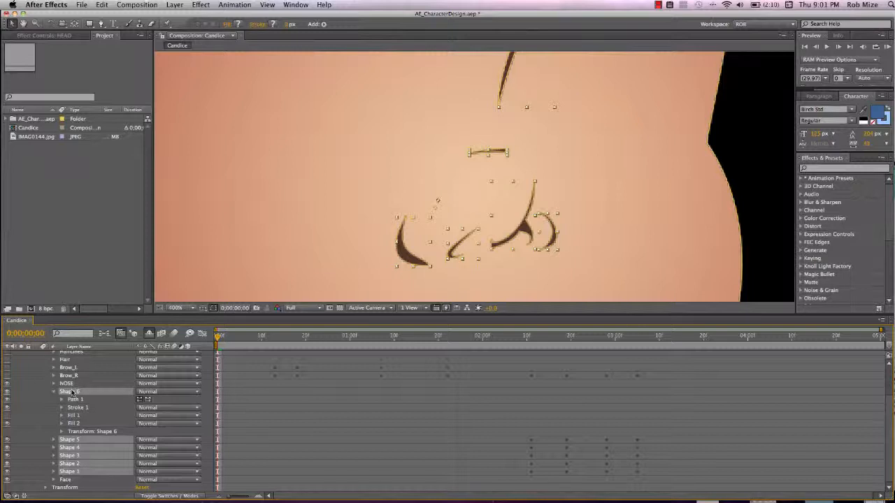
{"action": "left_click_drag", "start_coordinate": [72, 393], "coordinate": [67, 383]}
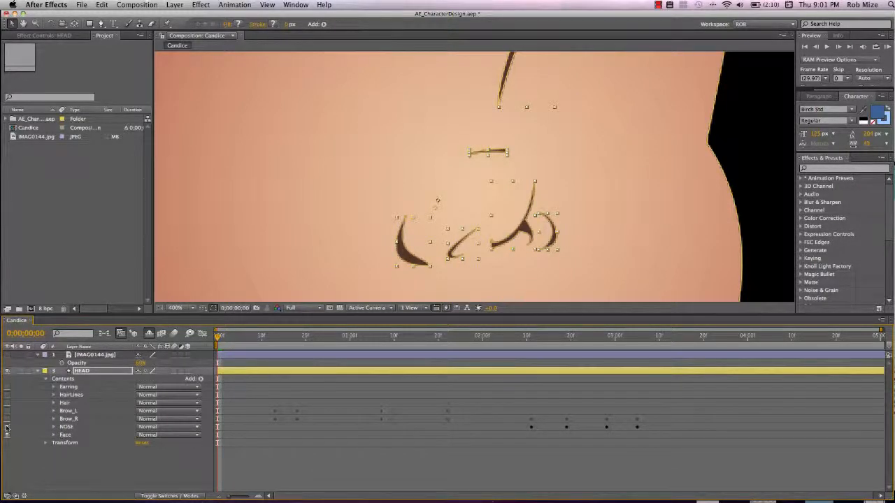
{"action": "left_click", "coordinate": [7, 428]}
{"action": "left_click", "coordinate": [7, 428]}
- Turn on visibility of the Brow_R, Brow_L and Hair groups and show the transparency grid behind the character
{"action": "scroll", "coordinate": [488, 159], "scroll_direction": "up", "scroll_amount": 1}
{"action": "scroll", "coordinate": [487, 160], "scroll_direction": "down", "scroll_amount": 2}
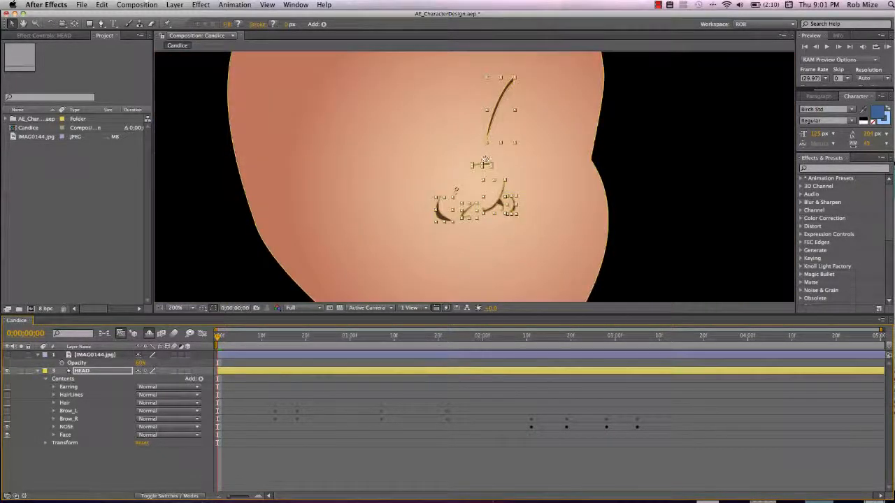
{"action": "scroll", "coordinate": [249, 345], "scroll_direction": "right", "scroll_amount": 1}
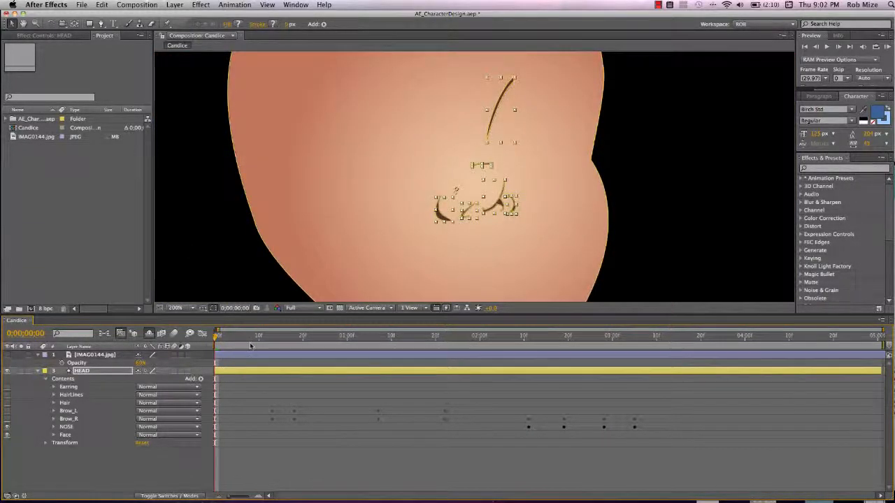
{"action": "key", "text": "shift+slash"}
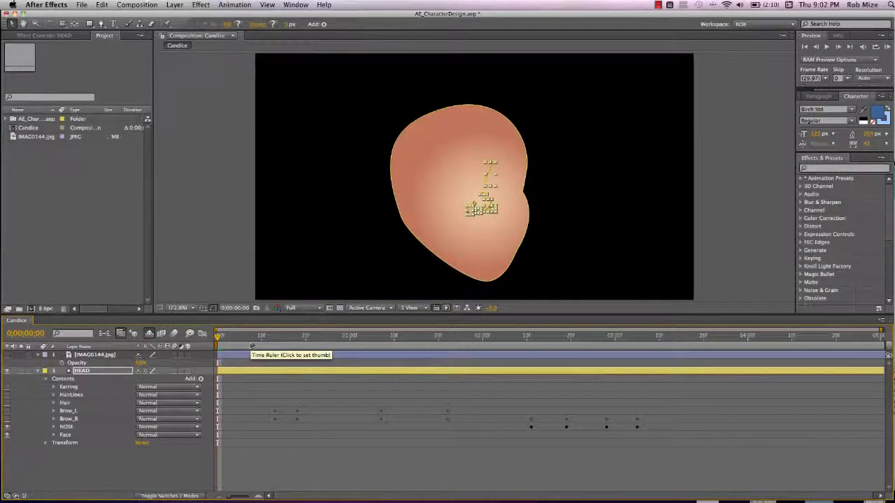
{"action": "left_click", "coordinate": [7, 419]}
{"action": "left_click", "coordinate": [7, 411]}
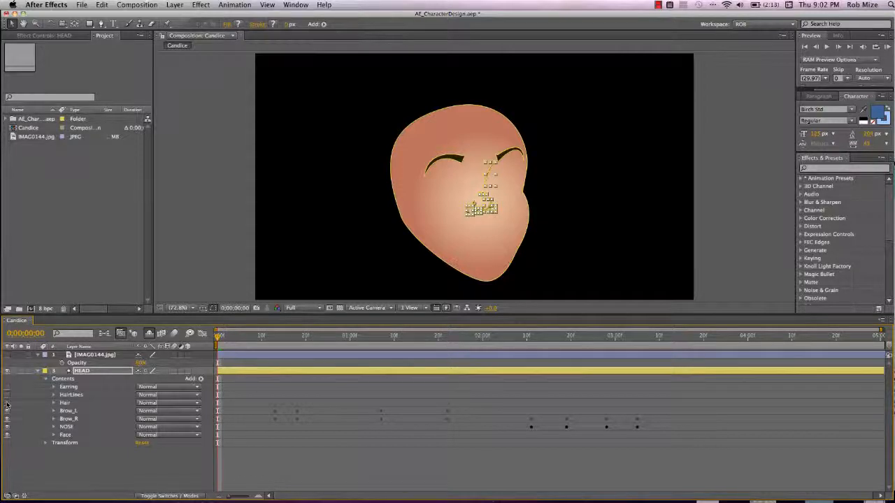
{"action": "left_click", "coordinate": [7, 403]}
{"action": "left_click", "coordinate": [340, 307]}
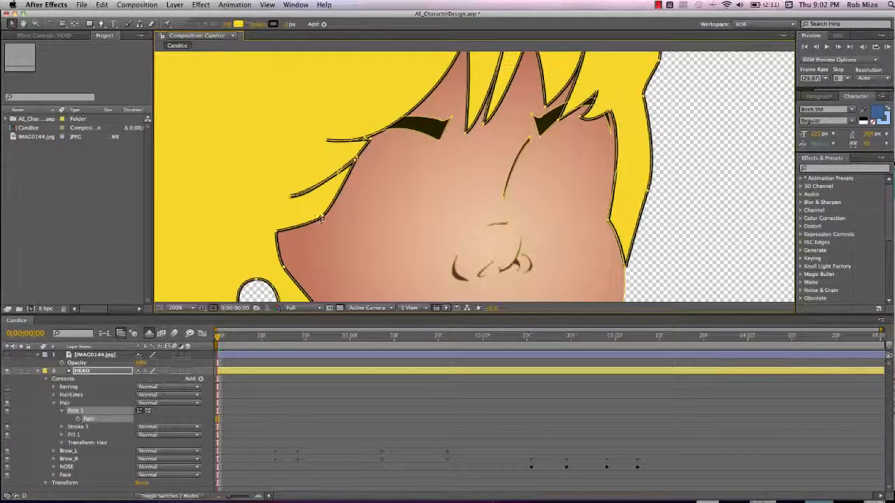
- Try reshaping the Hair path by moving three points of the strands beside the face, and undo the moves
{"action": "left_click", "coordinate": [325, 211]}
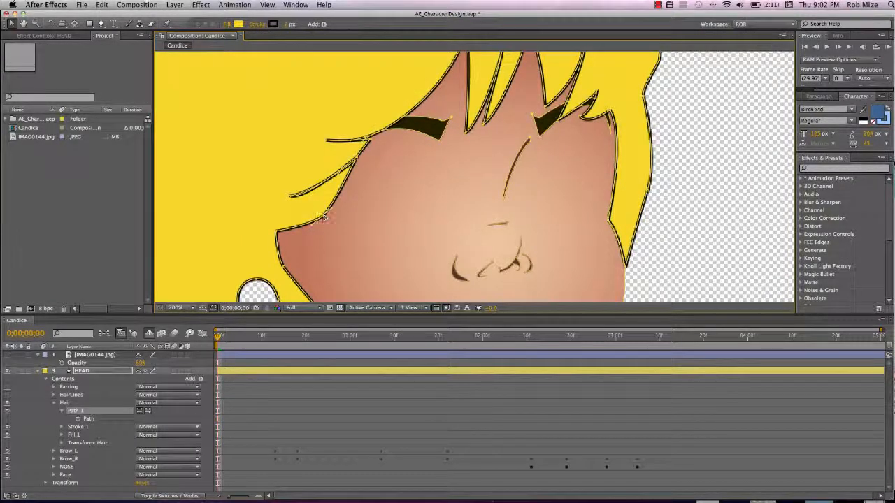
{"action": "left_click_drag", "start_coordinate": [325, 211], "coordinate": [360, 244]}
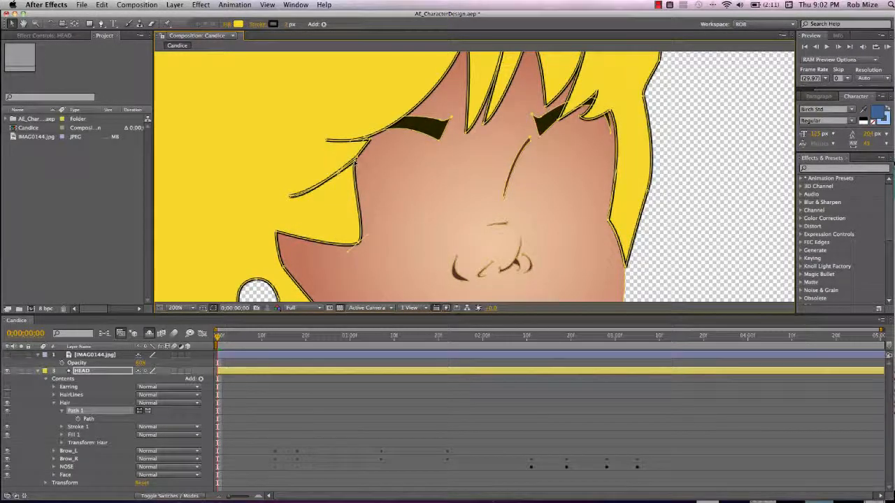
{"action": "left_click_drag", "start_coordinate": [355, 162], "coordinate": [385, 197]}
{"action": "left_click_drag", "start_coordinate": [373, 140], "coordinate": [378, 166]}
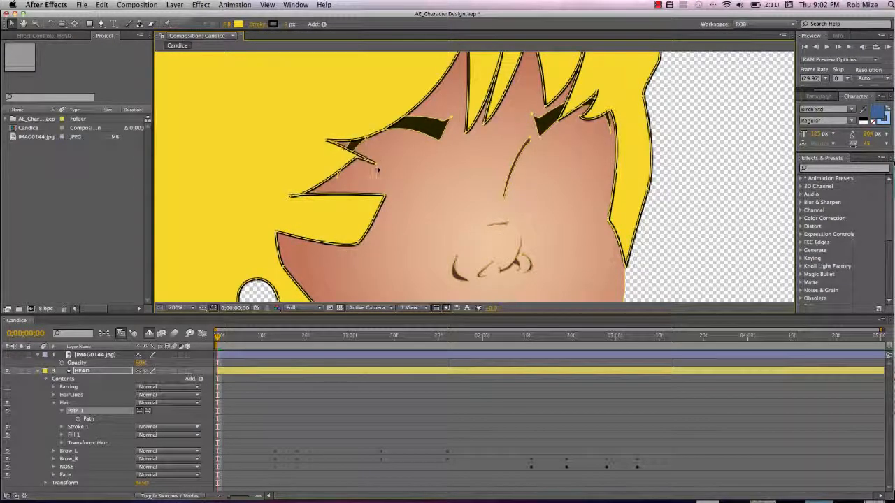
{"action": "key", "text": "super+z"}
{"action": "key", "text": "super+z"}
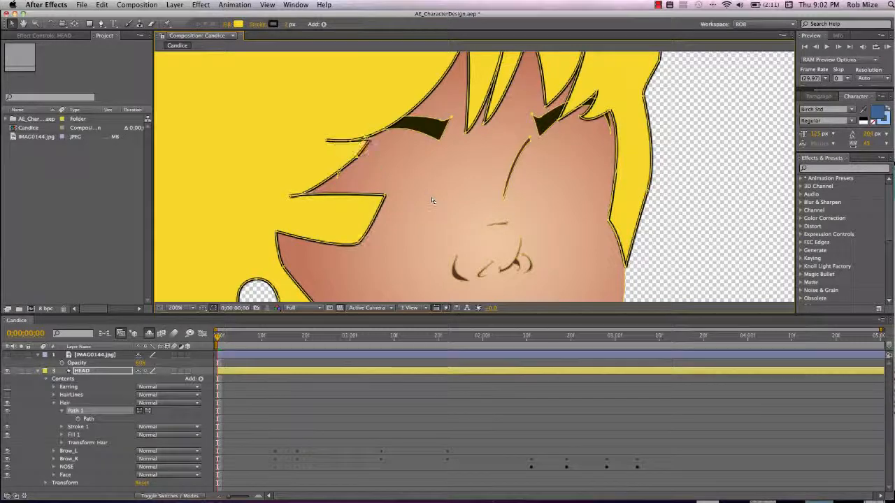
{"action": "key", "text": "super+z"}
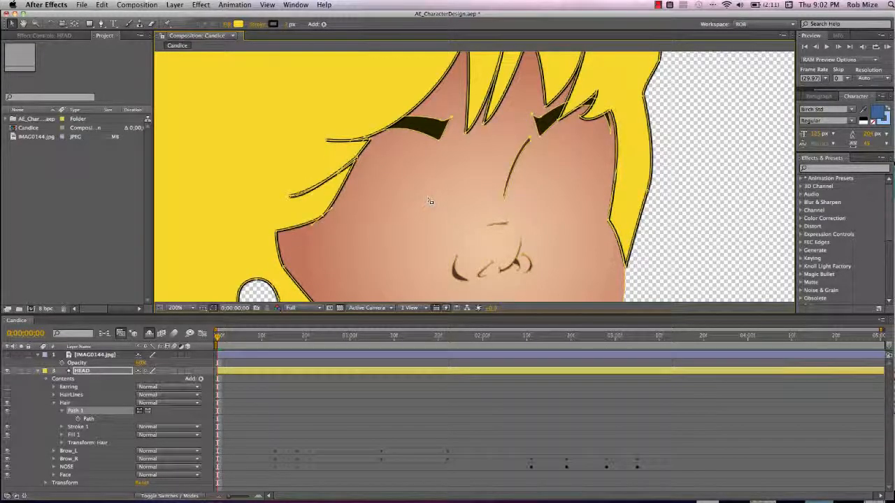
- Turn on visibility of the HairLines and Earring groups and hide the shape path outlines in the composition view
{"action": "key", "text": "comma"}
{"action": "left_click", "coordinate": [7, 396]}
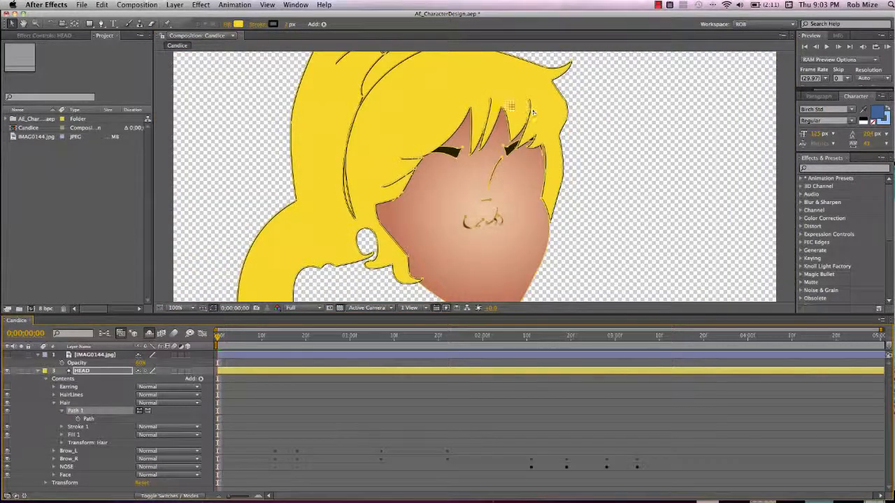
{"action": "key", "text": "h"}
{"action": "left_click_drag", "start_coordinate": [464, 98], "coordinate": [462, 158]}
{"action": "key", "text": "v"}
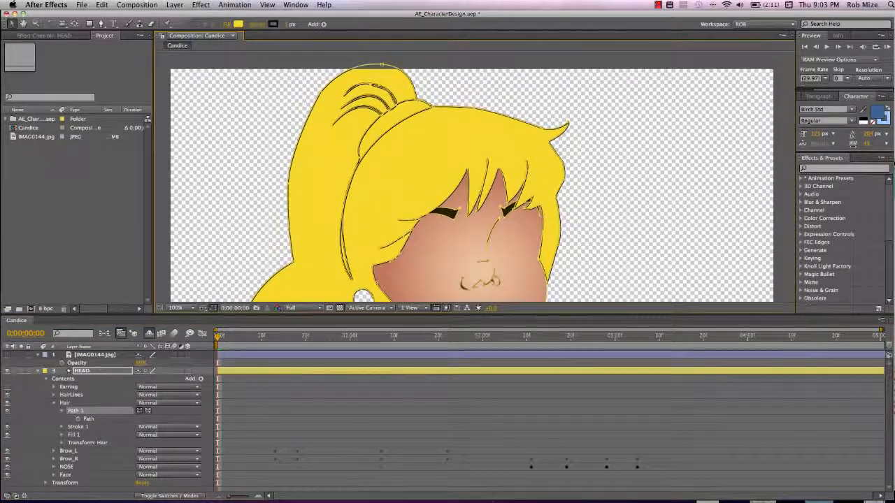
{"action": "left_click", "coordinate": [211, 308]}
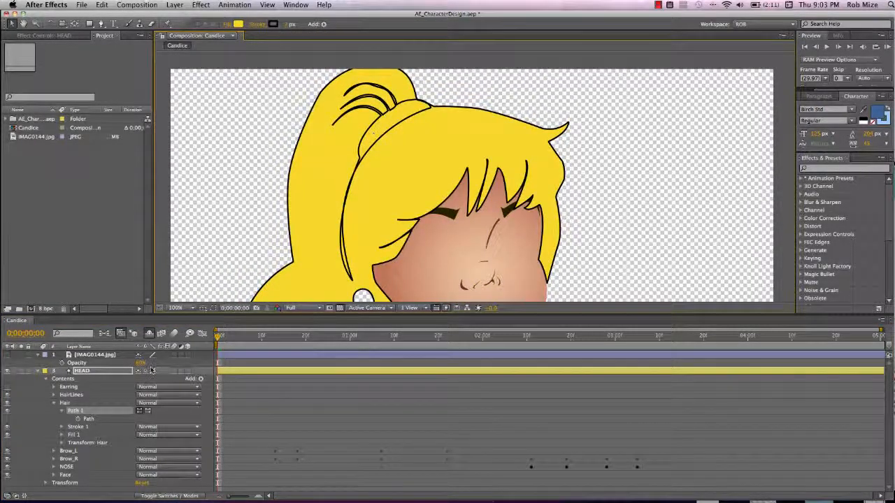
{"action": "left_click", "coordinate": [8, 387]}
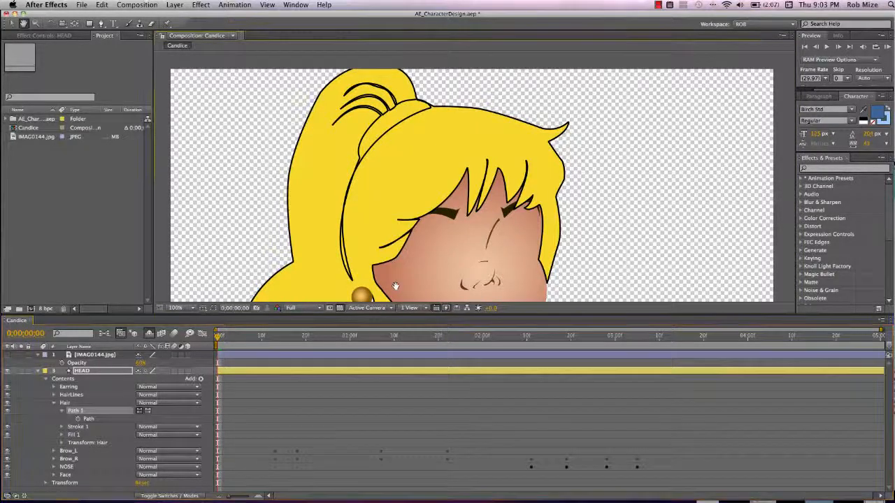
- Collapse the Hair group and examine the Earring group's radial gradient and its end point up close
{"action": "left_click_drag", "start_coordinate": [363, 290], "coordinate": [367, 227]}
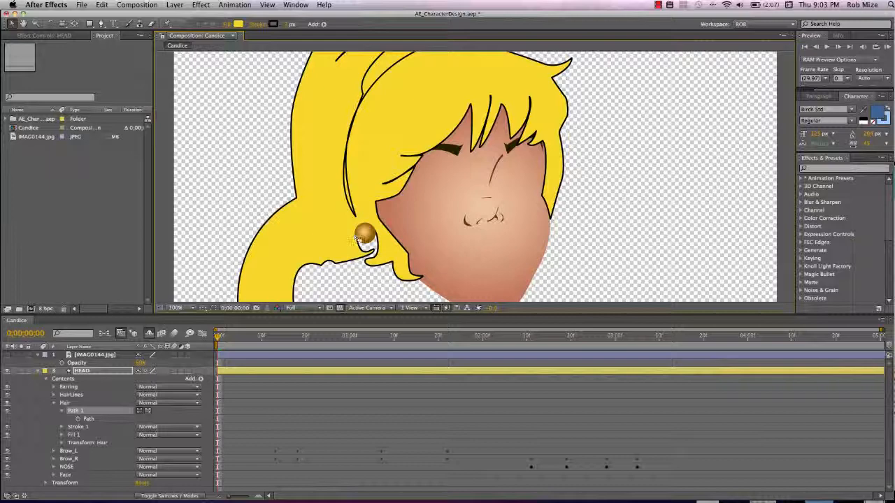
{"action": "left_click", "coordinate": [375, 241]}
{"action": "scroll", "coordinate": [364, 238], "scroll_direction": "up", "scroll_amount": 4}
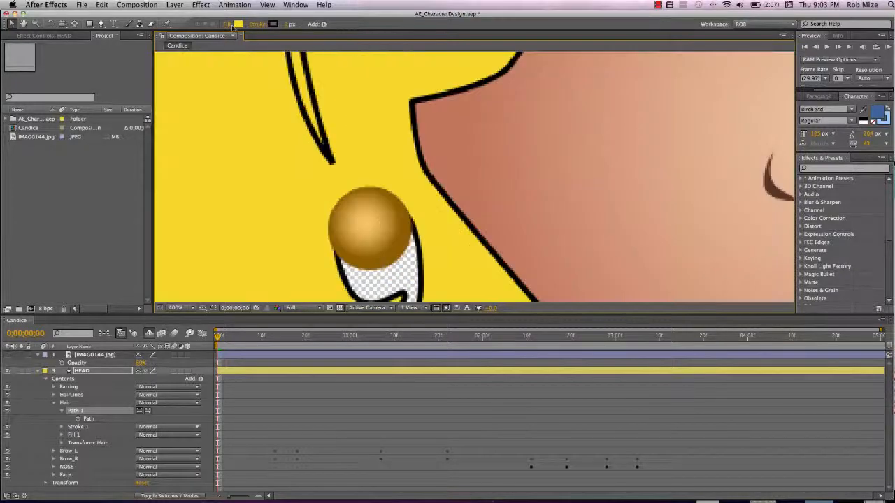
{"action": "left_click", "coordinate": [55, 404]}
{"action": "left_click", "coordinate": [67, 387]}
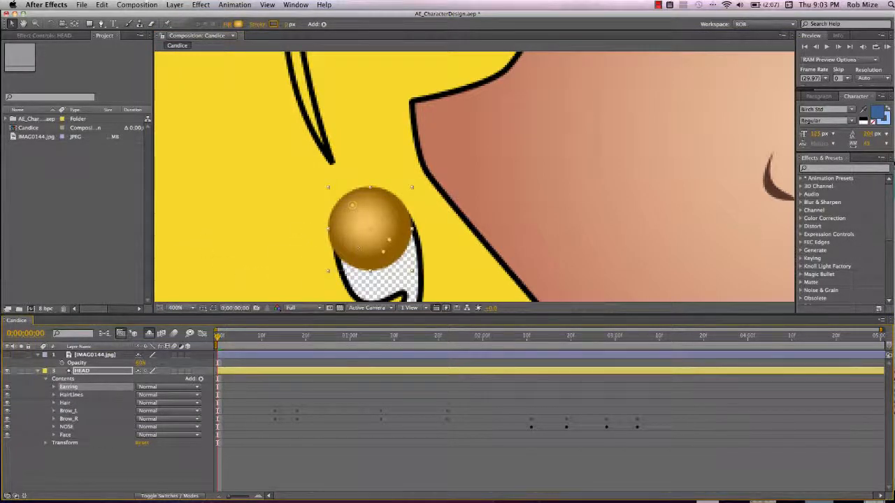
{"action": "mouse_move", "coordinate": [384, 253]}
{"action": "left_mouse_down"}
{"action": "mouse_move", "coordinate": [405, 271]}
{"action": "mouse_move", "coordinate": [360, 224]}
{"action": "mouse_move", "coordinate": [383, 253]}
{"action": "left_mouse_up"}
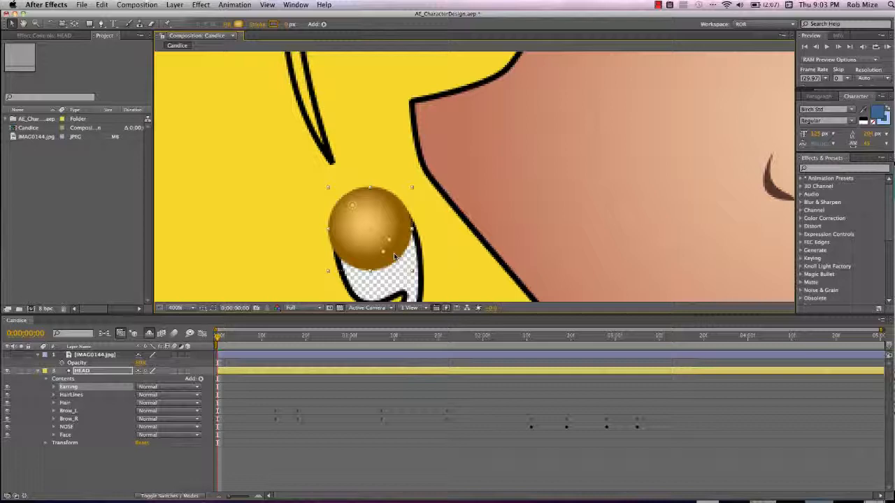
- Reveal the shy layers in the Candice timeline and turn on the EYES layer's visibility
{"action": "key", "text": "comma"}
{"action": "key", "text": "comma"}
{"action": "left_click", "coordinate": [149, 334]}
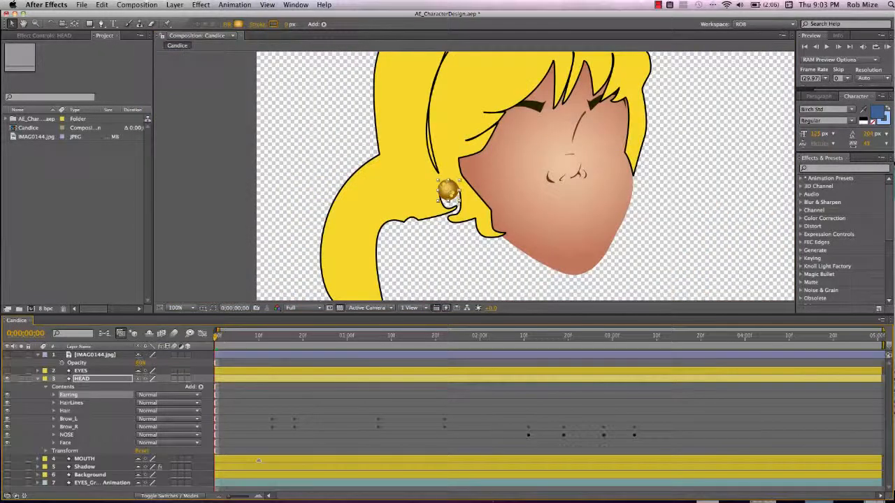
{"action": "left_click", "coordinate": [7, 371]}
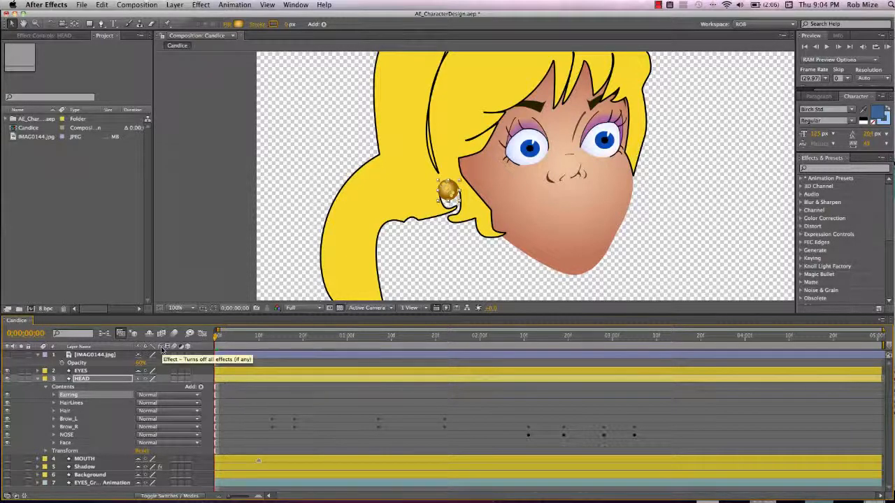
- Expand the EYES layer's contents to list its eyelid, highlight, iris and eyeball groups
{"action": "left_click", "coordinate": [37, 371]}
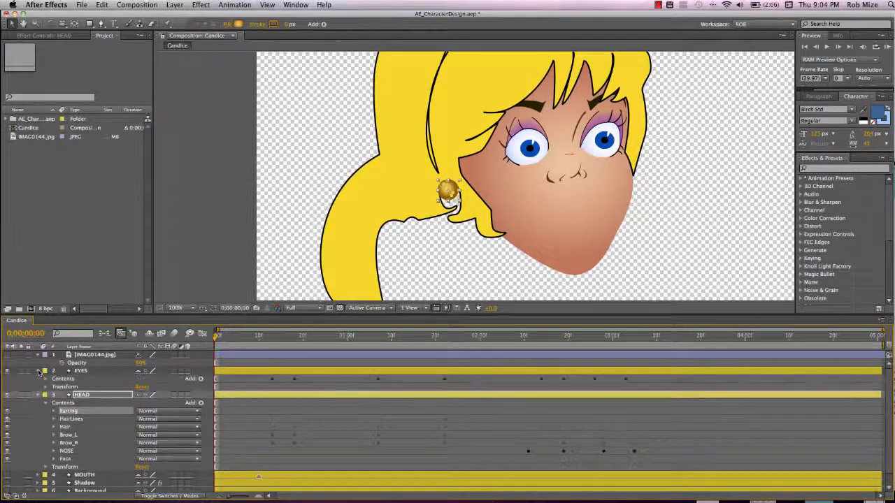
{"action": "left_click", "coordinate": [46, 379]}
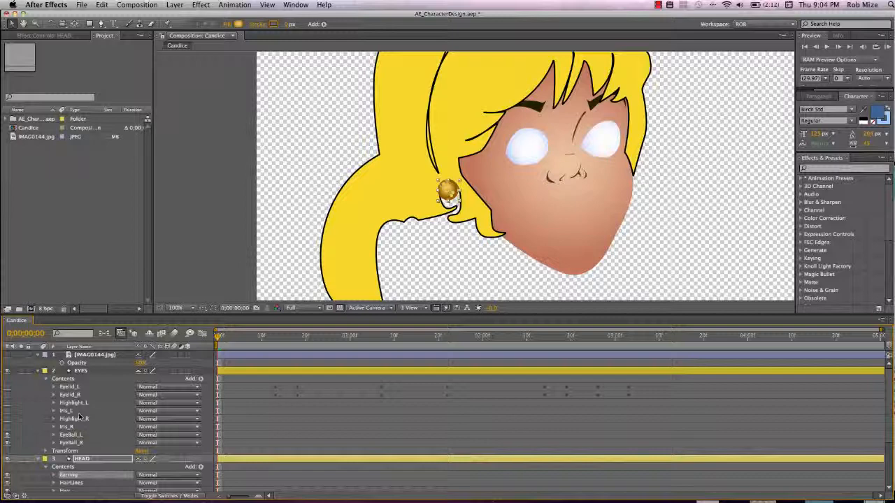
- Examine the EyeBall_L and EyeBall_R groups and the eyeball's radial gradient fill colours
{"action": "left_click", "coordinate": [71, 436]}
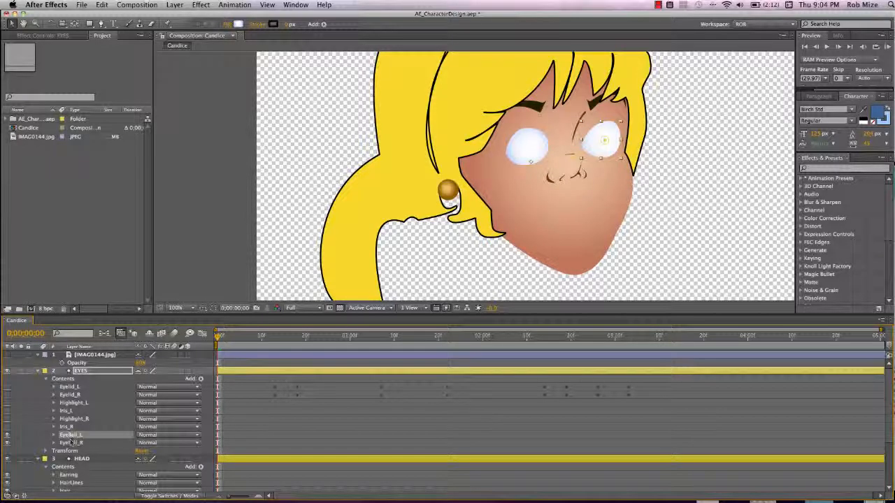
{"action": "left_click", "coordinate": [70, 442]}
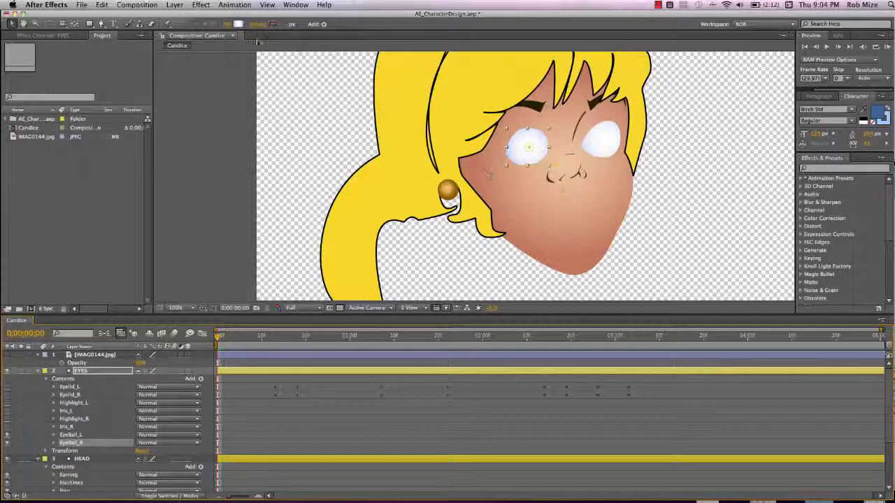
{"action": "left_click", "coordinate": [238, 24]}
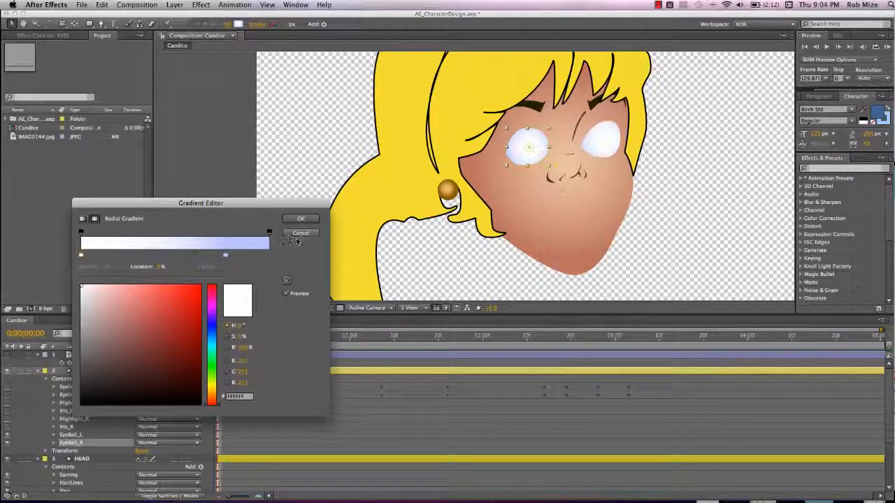
{"action": "left_click", "coordinate": [300, 234]}
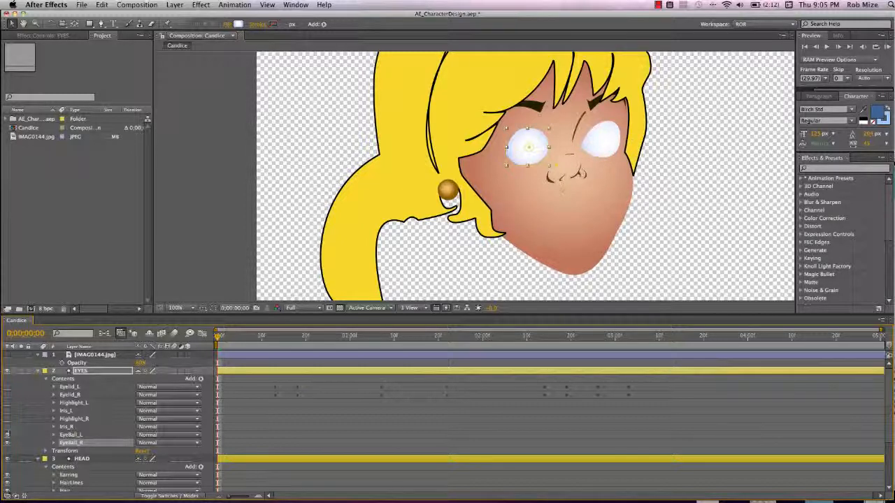
- Turn on the Iris_R group's visibility and select the group
{"action": "left_click", "coordinate": [7, 427]}
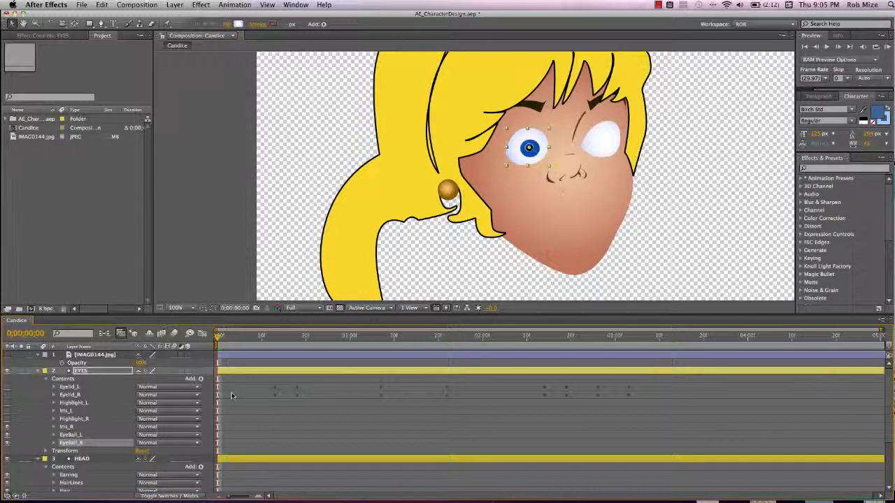
{"action": "left_click", "coordinate": [66, 426]}
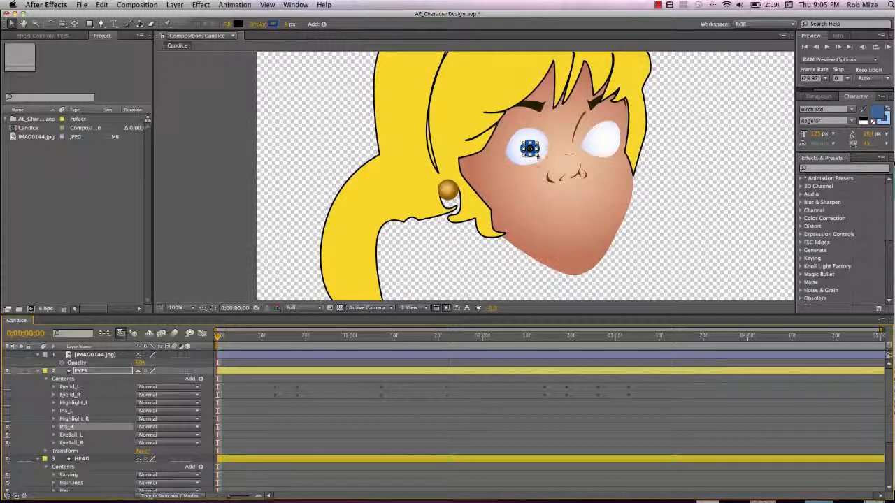
- Try a different stroke width on the Iris_R group and undo the change
{"action": "scroll", "coordinate": [534, 152], "scroll_direction": "up", "scroll_amount": 4}
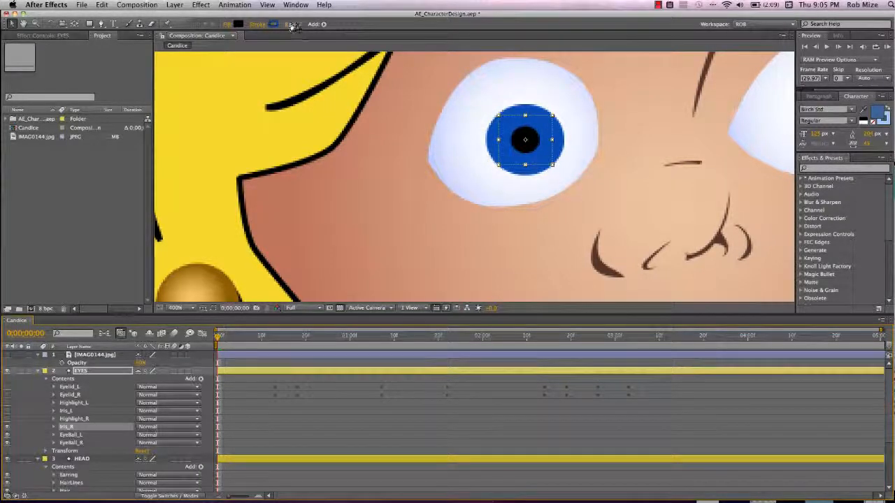
{"action": "left_click_drag", "start_coordinate": [291, 26], "coordinate": [302, 26]}
{"action": "key", "text": "super+z"}
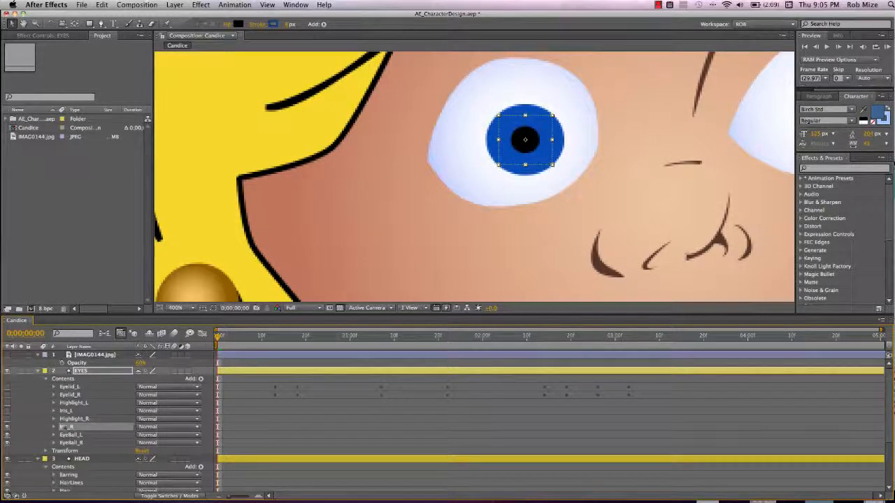
- Turn on the Highlight_R group's visibility
{"action": "left_click", "coordinate": [7, 420]}
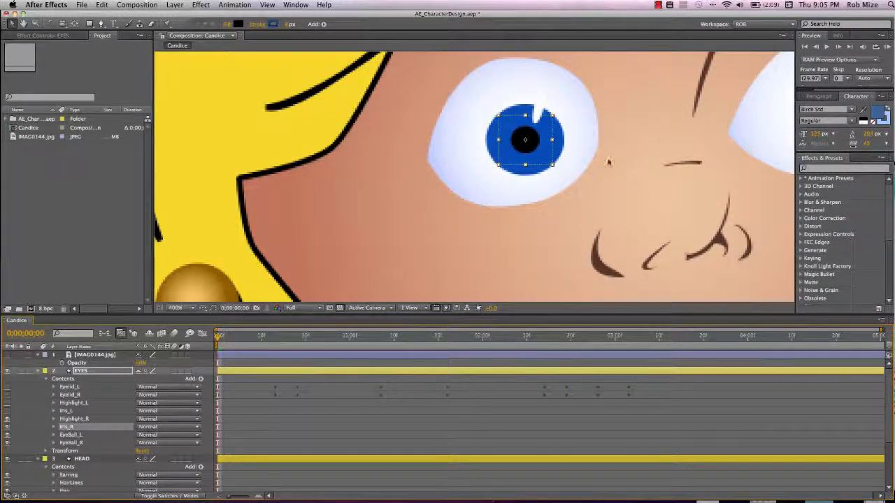
- Try duplicating the Highlight_R and Iris_R groups and moving the copies onto the other eye, and delete the copies
{"action": "left_click", "coordinate": [77, 419]}
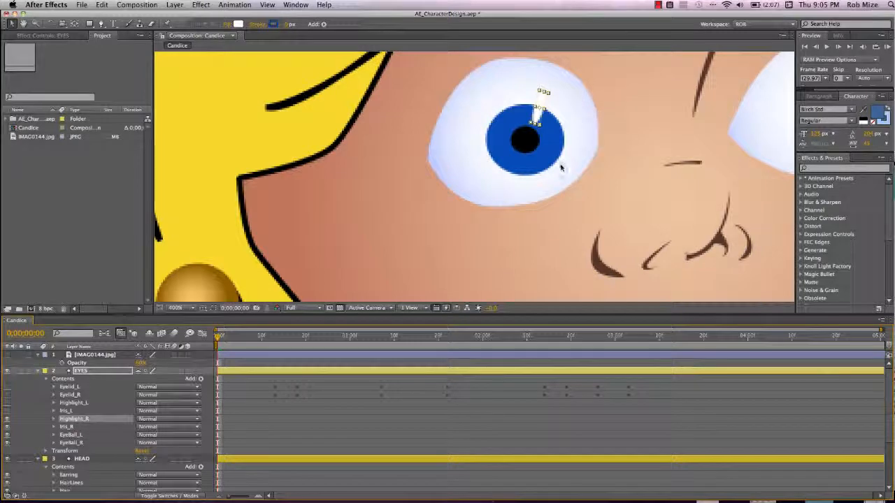
{"action": "left_click", "coordinate": [67, 427], "text": "shift"}
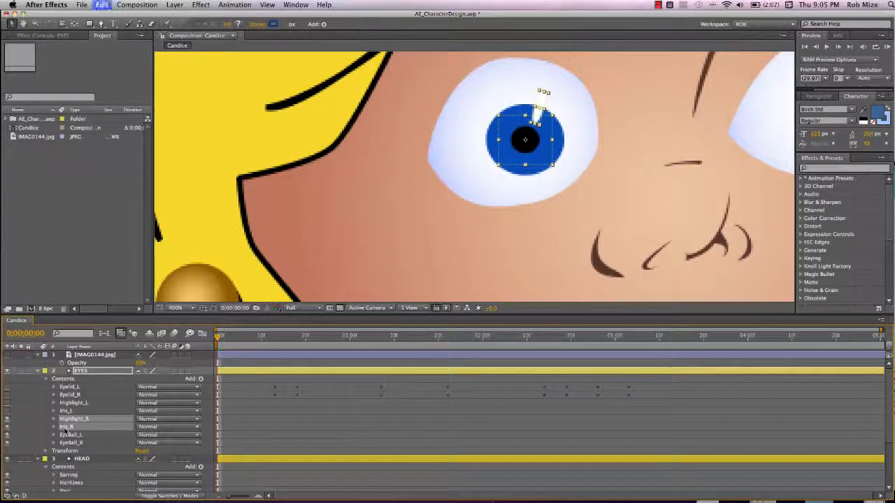
{"action": "key", "text": "super+d"}
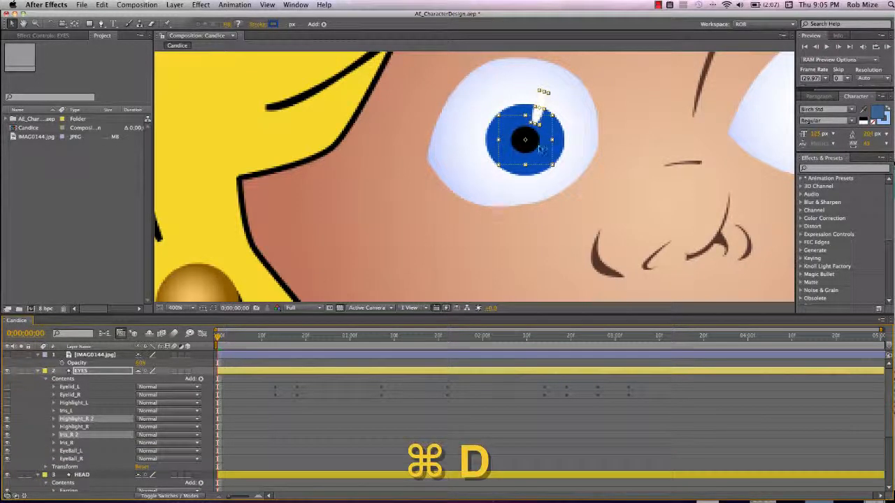
{"action": "left_click_drag", "start_coordinate": [562, 150], "coordinate": [741, 137]}
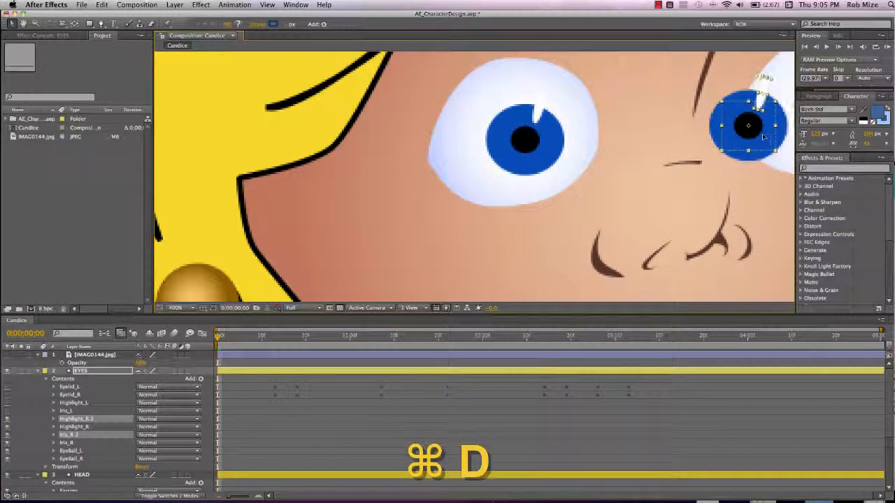
{"action": "key", "text": "comma"}
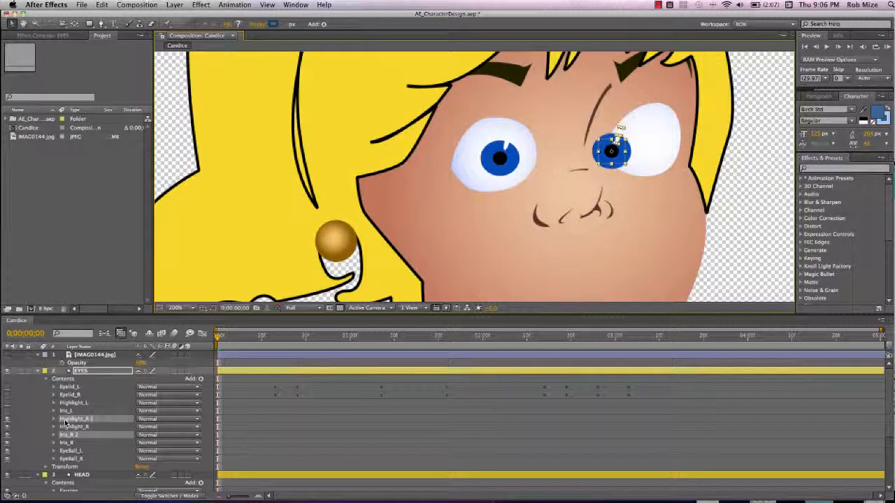
{"action": "key", "text": "Delete"}
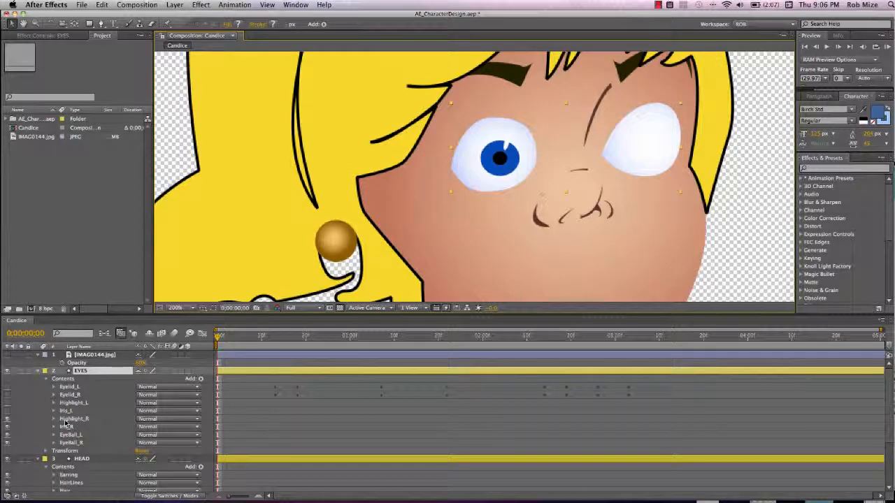
- Turn on the visibility of the Iris_L, Highlight_L, Eyelid_L and Eyelid_R groups
{"action": "left_click", "coordinate": [7, 411]}
{"action": "left_click", "coordinate": [7, 403]}
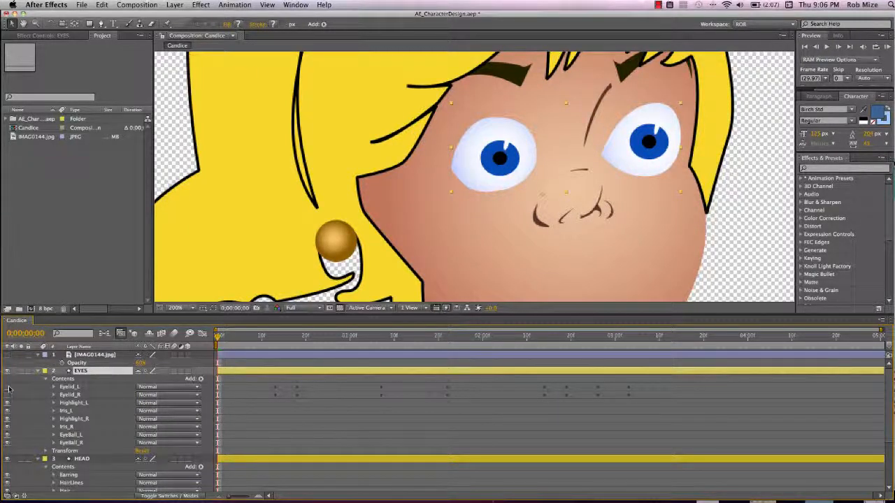
{"action": "left_click_drag", "start_coordinate": [8, 388], "coordinate": [7, 395]}
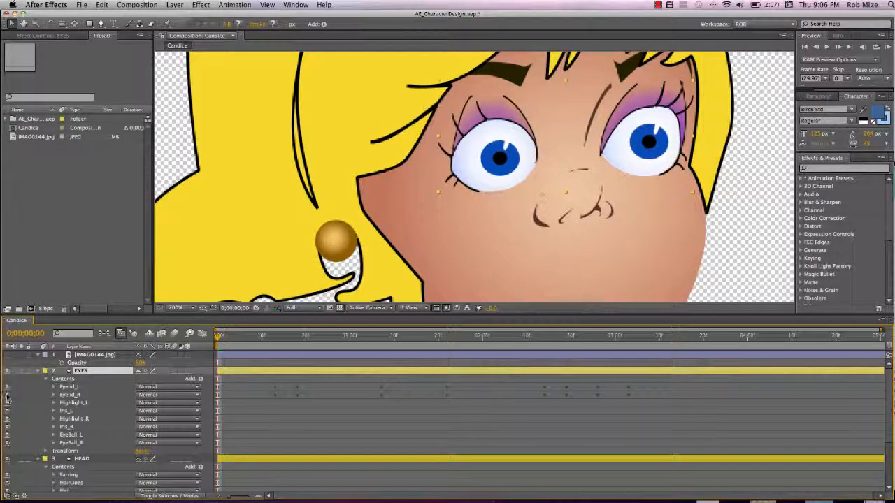
- Isolate the Eyelid_L shape by hiding the Eyelid_R, EyeBall_L, iris and highlight groups
{"action": "left_click", "coordinate": [8, 396]}
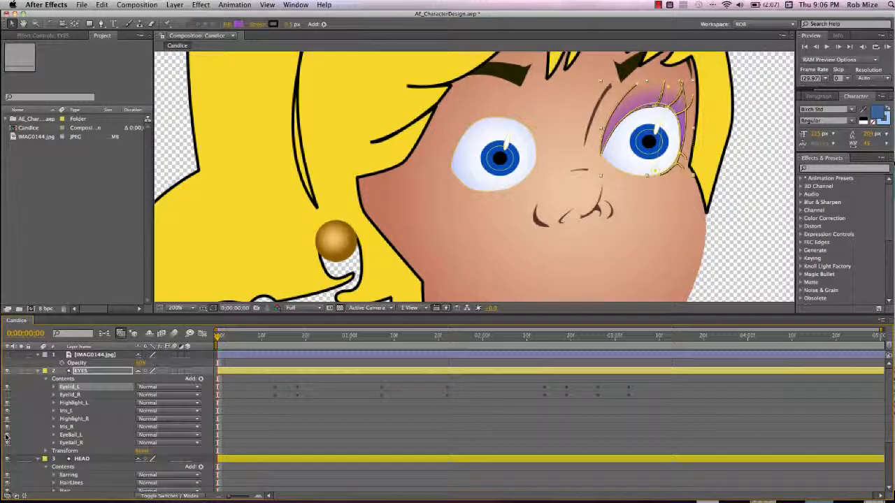
{"action": "left_click_drag", "start_coordinate": [6, 436], "coordinate": [8, 403]}
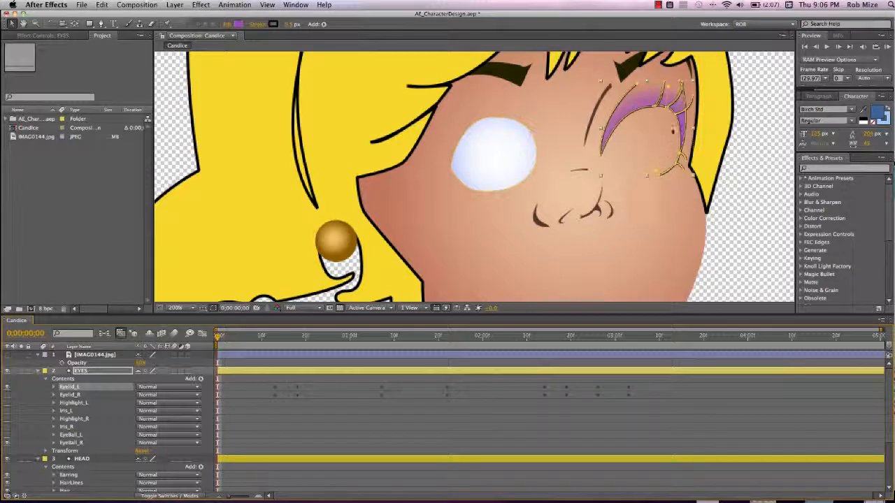
{"action": "scroll", "coordinate": [671, 131], "scroll_direction": "up", "scroll_amount": 1}
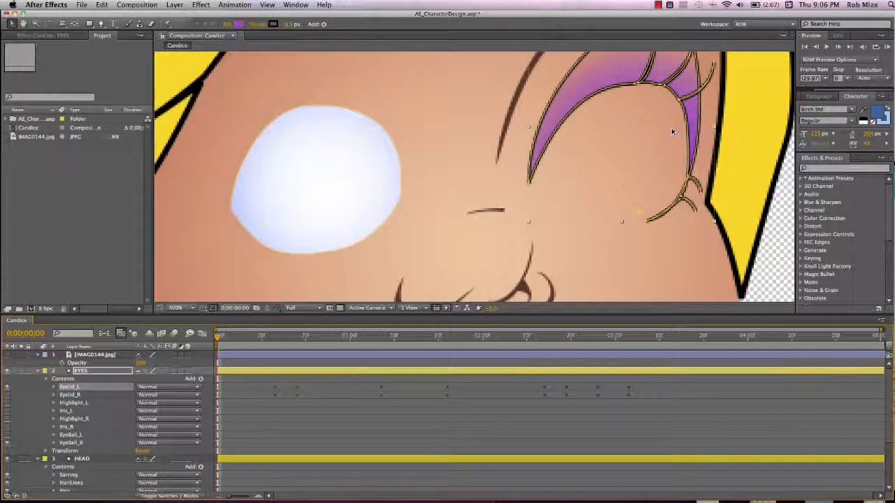
{"action": "key", "text": "space"}
{"action": "left_click_drag", "start_coordinate": [662, 151], "coordinate": [652, 172]}
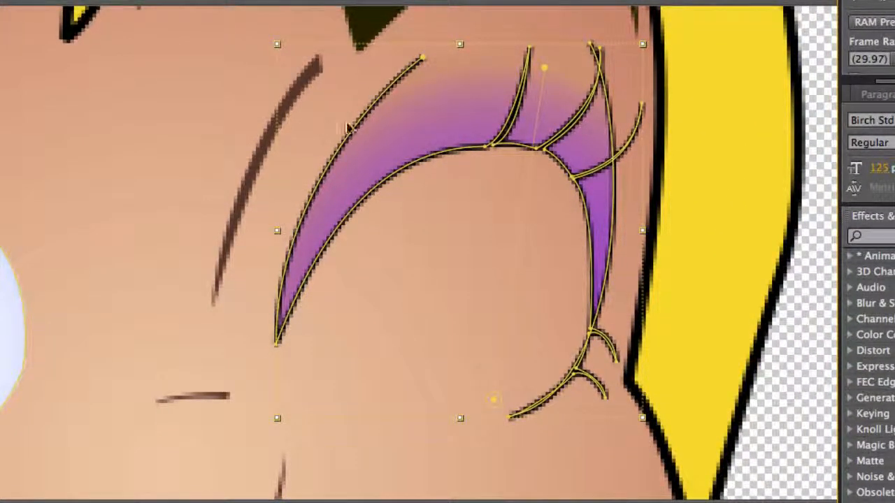
- Try reshaping the lower curve of the Eyelid_L path with its inner corner point's handle, and undo the change
{"action": "left_click", "coordinate": [276, 348]}
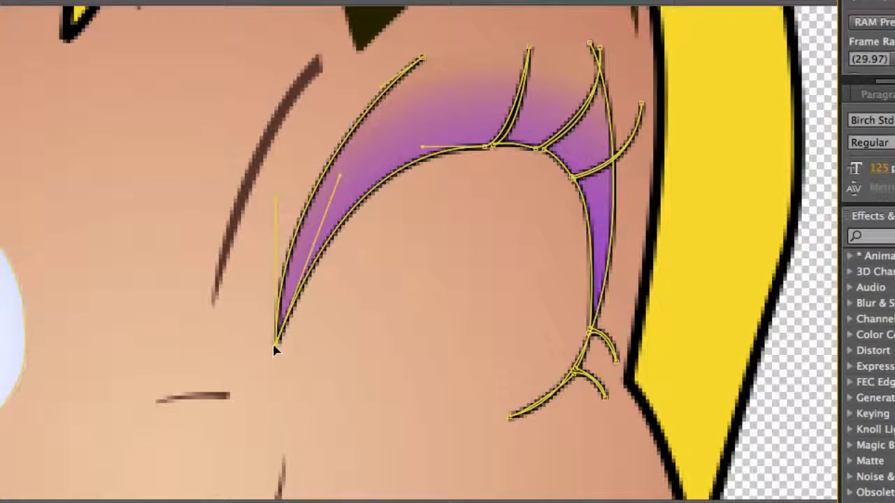
{"action": "left_click_drag", "start_coordinate": [339, 180], "coordinate": [436, 296]}
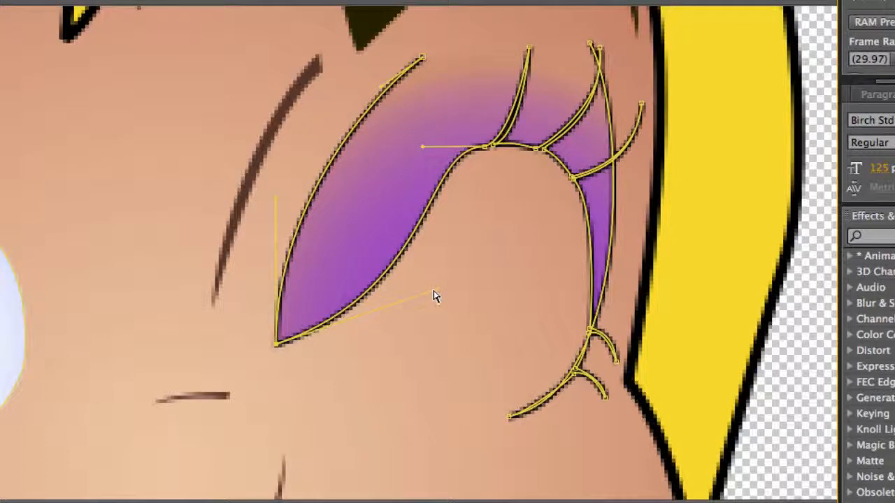
{"action": "key", "text": "super+z"}
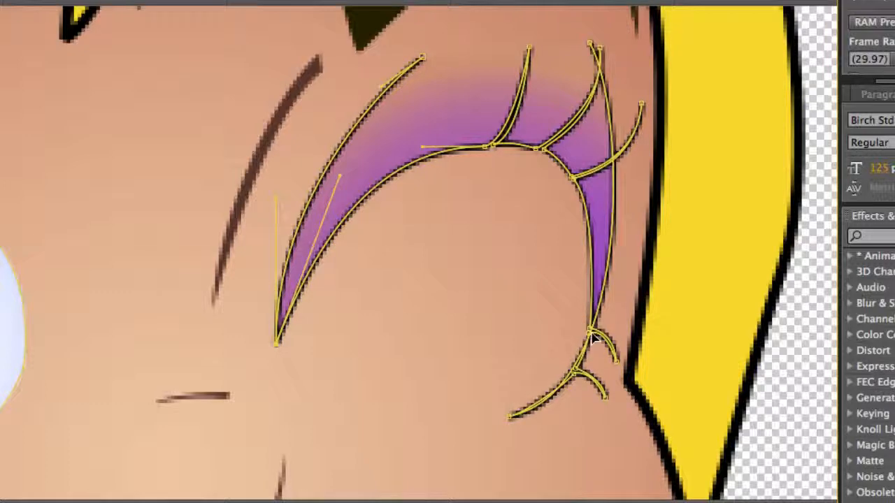
- Examine the Eyelid_L path's points around the upper and lower lashes and its radial gradient fill
{"action": "scroll", "coordinate": [591, 339], "scroll_direction": "up", "scroll_amount": 4}
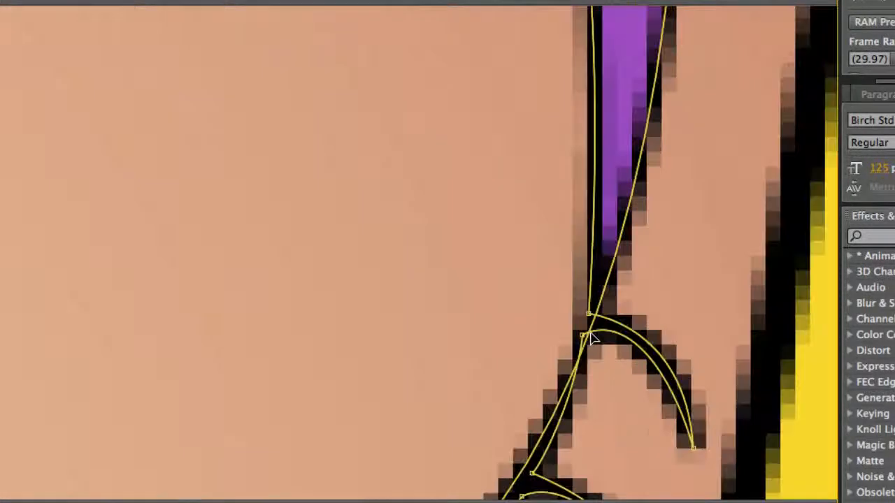
{"action": "left_click_drag", "start_coordinate": [594, 406], "coordinate": [564, 221]}
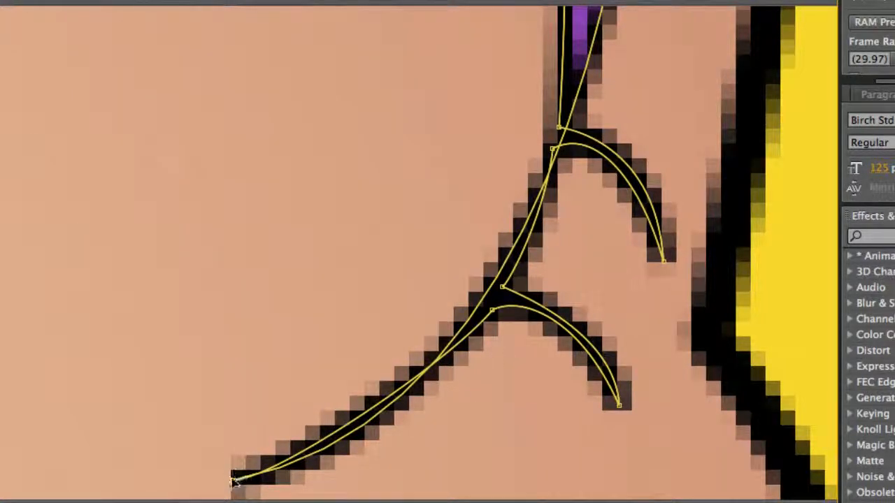
{"action": "scroll", "coordinate": [301, 440], "scroll_direction": "down", "scroll_amount": 4}
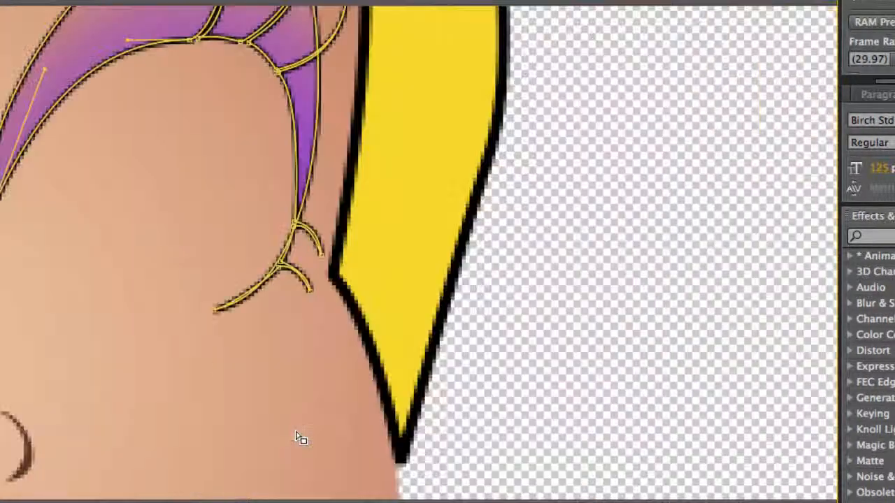
{"action": "left_click_drag", "start_coordinate": [235, 245], "coordinate": [231, 388]}
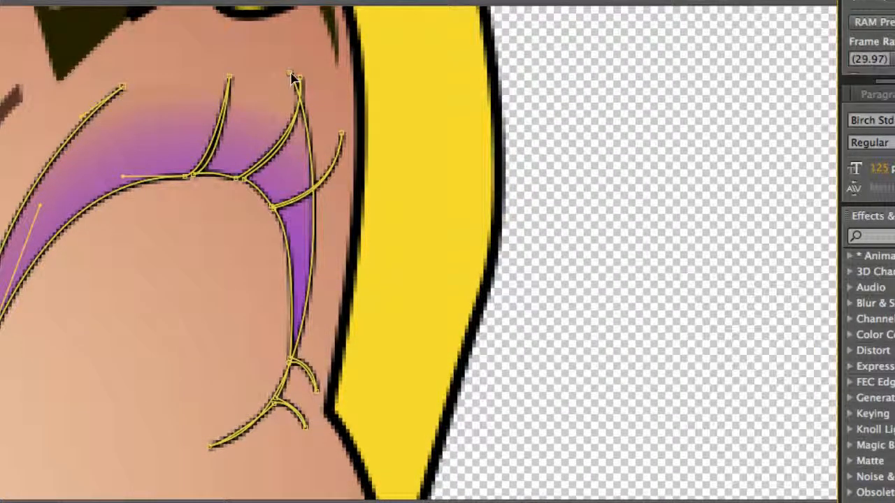
{"action": "left_click", "coordinate": [121, 87]}
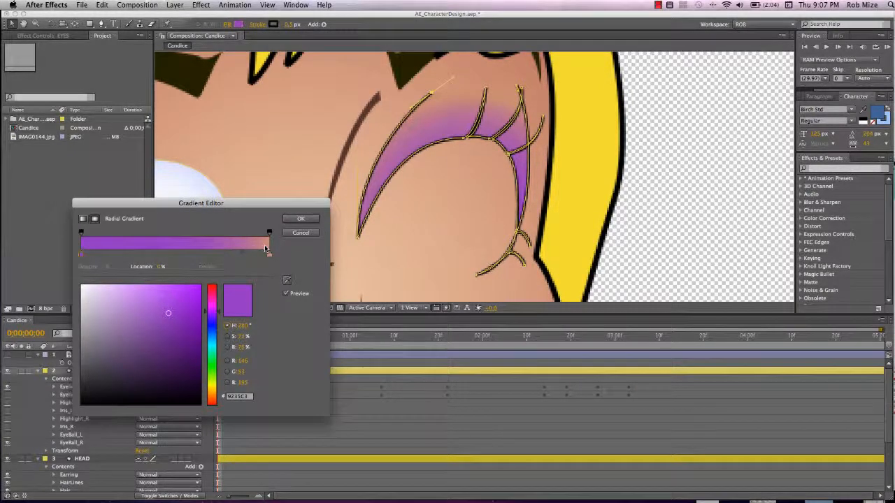
{"action": "left_click", "coordinate": [300, 234]}
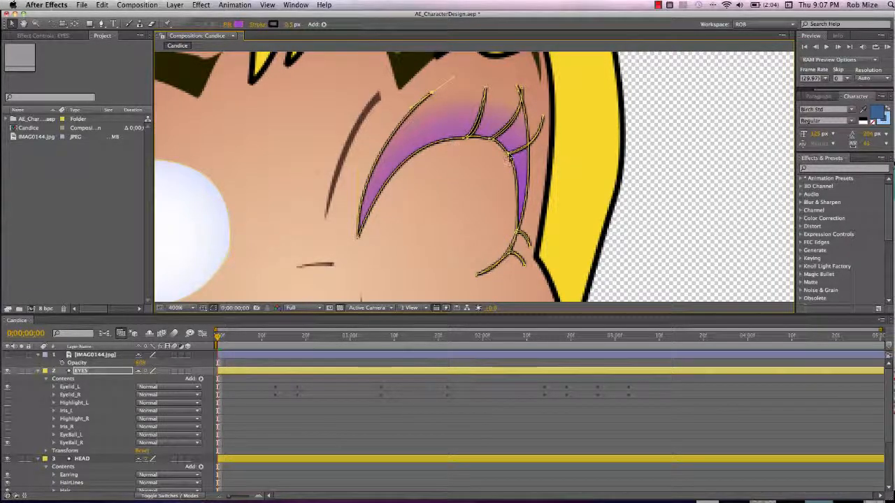
- Turn the visibility of the Eyelid_R, highlight, iris and EyeBall_L groups back on
{"action": "key", "text": "comma"}
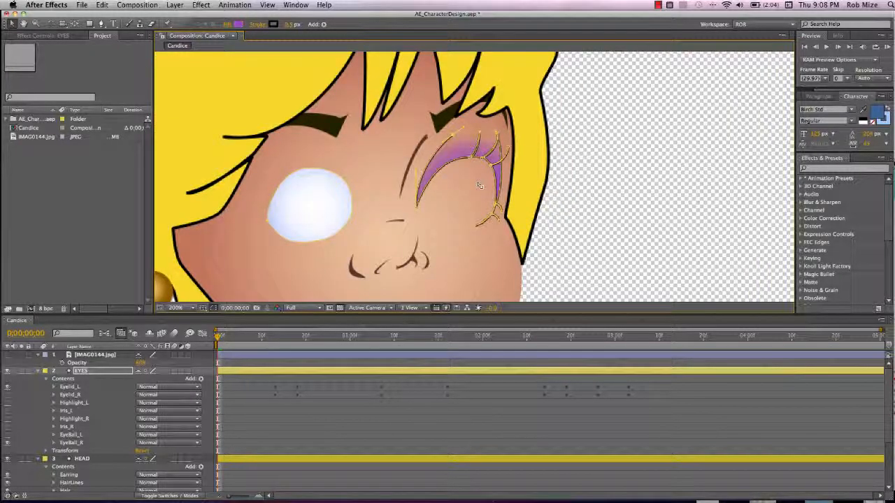
{"action": "left_click_drag", "start_coordinate": [7, 395], "coordinate": [7, 435]}
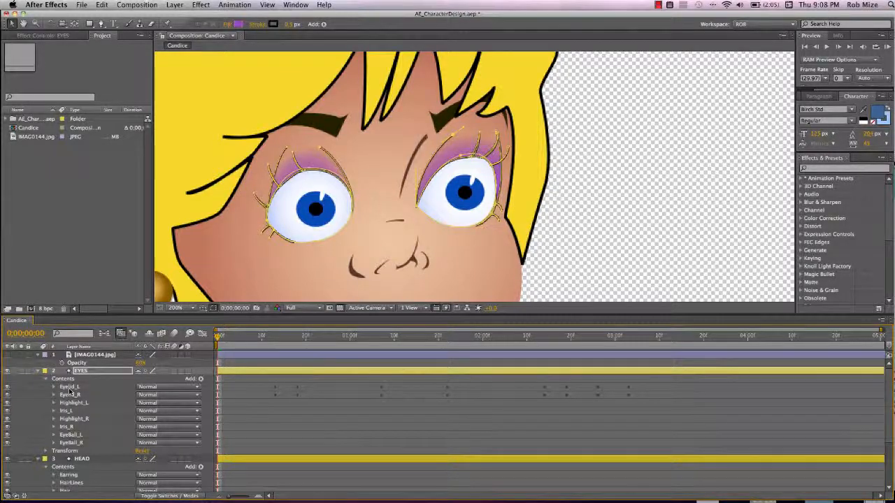
{"action": "left_click", "coordinate": [38, 371]}
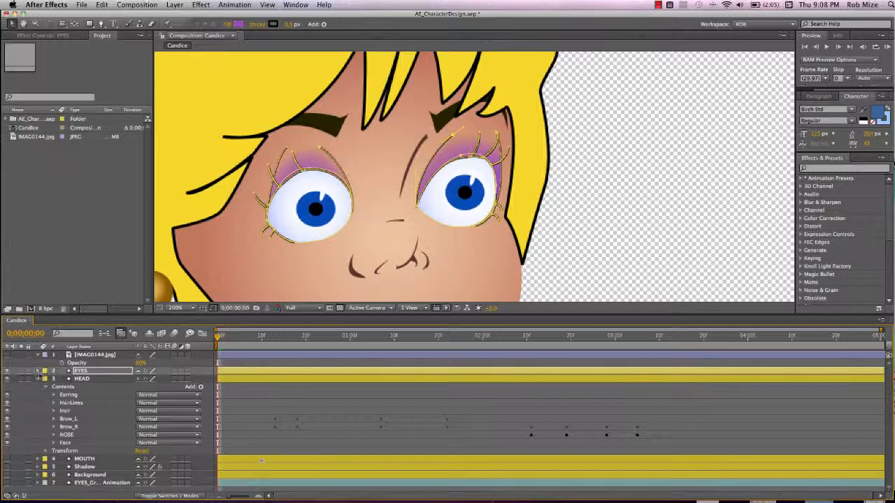
{"action": "left_click", "coordinate": [38, 370]}
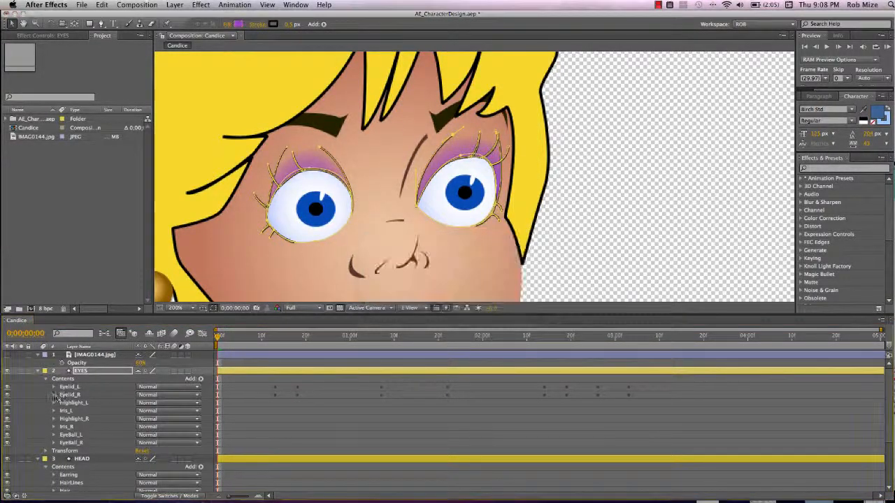
{"action": "scroll", "coordinate": [53, 384], "scroll_direction": "down", "scroll_amount": 3}
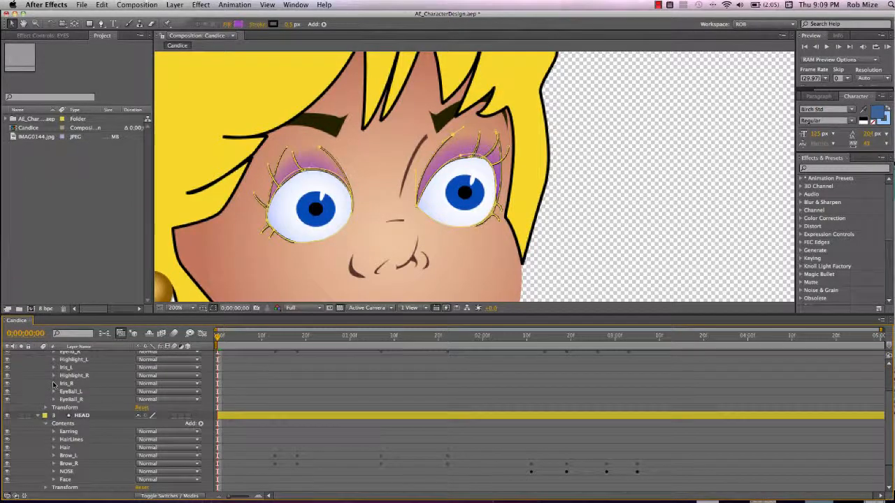
- Try shifting the Iris_R group downward past the lower eyelid with its Position value, and undo the change
{"action": "left_click", "coordinate": [53, 384]}
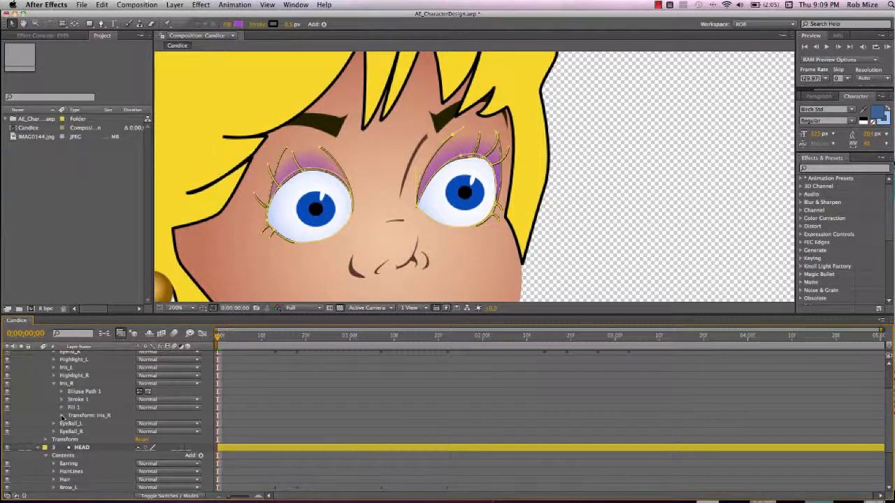
{"action": "left_click", "coordinate": [62, 416]}
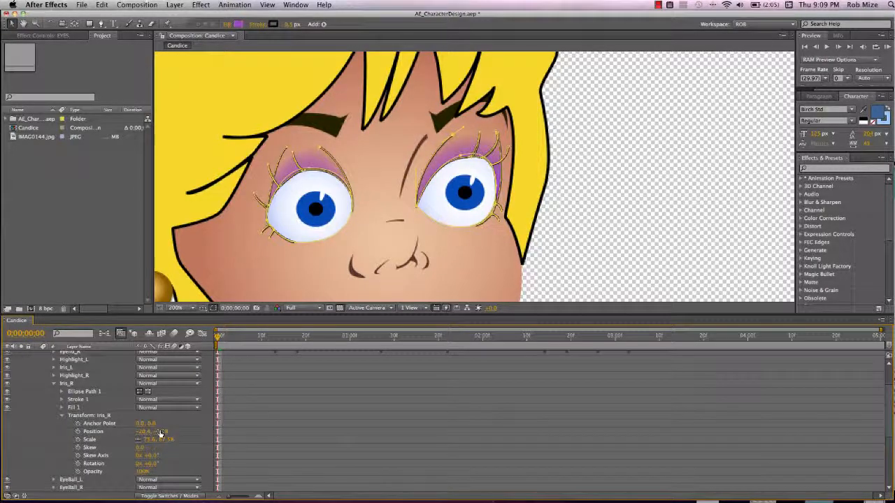
{"action": "left_click_drag", "start_coordinate": [159, 432], "coordinate": [166, 432]}
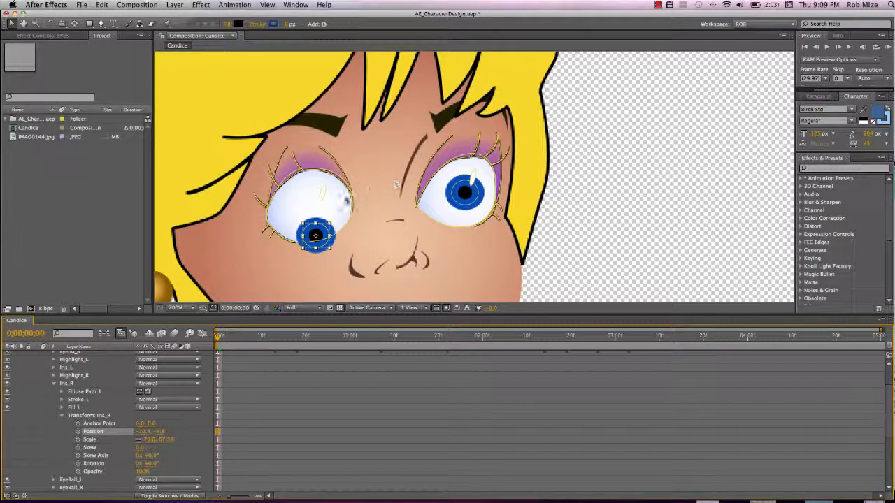
{"action": "key", "text": "super+z"}
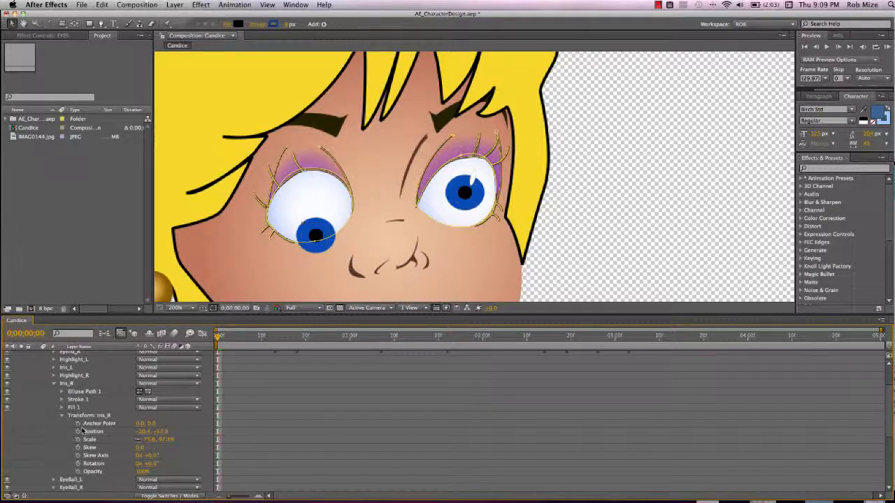
- Move the EYES layer below the HEAD layer and collapse the Iris_R group within its contents
{"action": "key", "text": "u"}
{"action": "left_click_drag", "start_coordinate": [79, 370], "coordinate": [79, 383]}
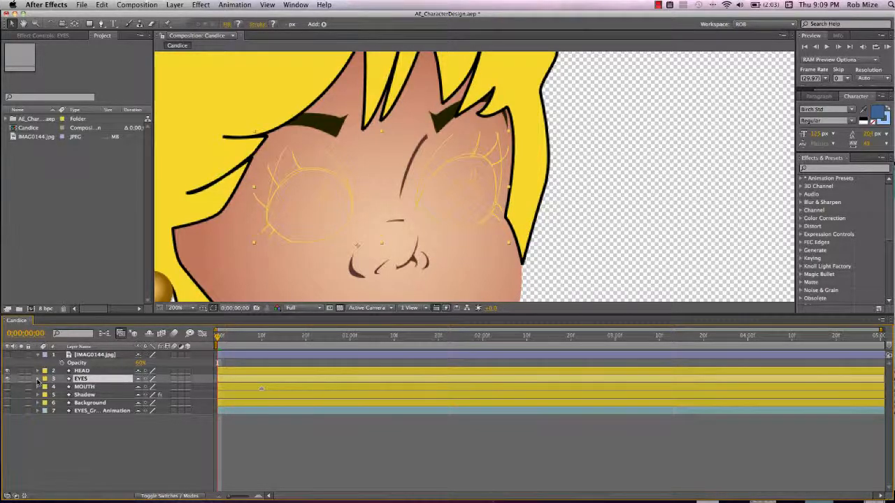
{"action": "left_click", "coordinate": [38, 382]}
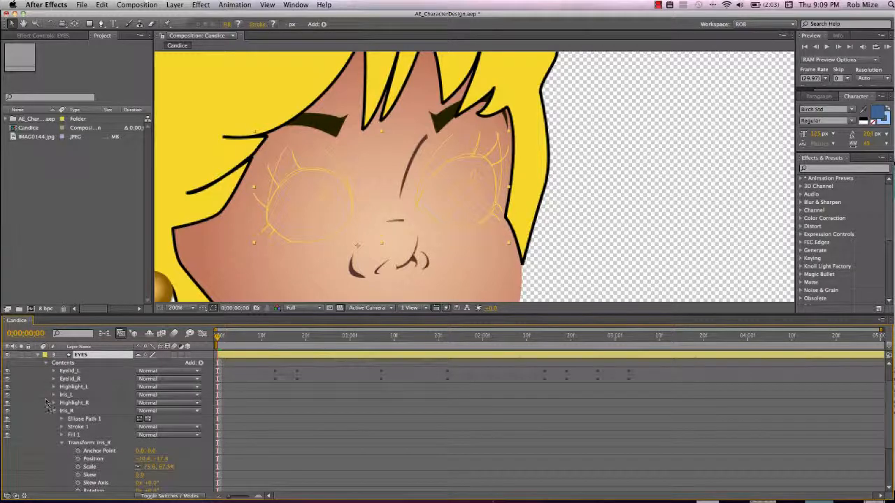
{"action": "left_click", "coordinate": [53, 411]}
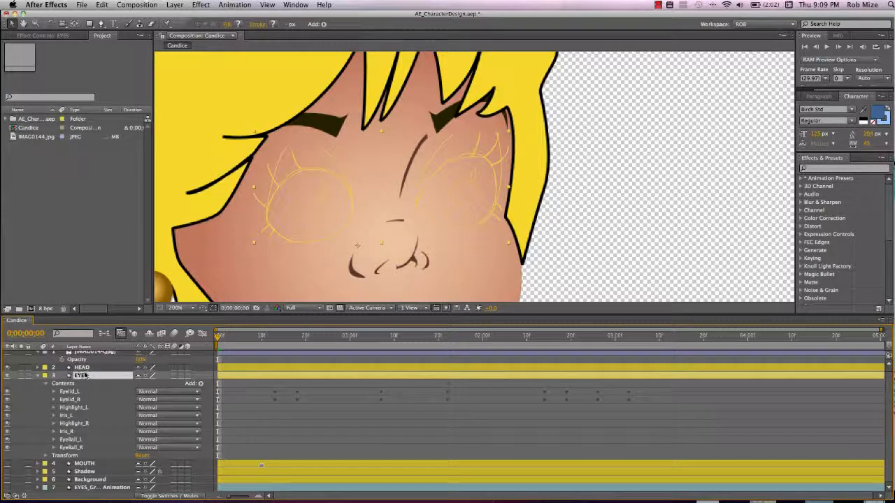
- Copy the EyeBall_L and EyeBall_R groups from the EYES layer into the HEAD layer and show its contents
{"action": "left_click", "coordinate": [70, 439]}
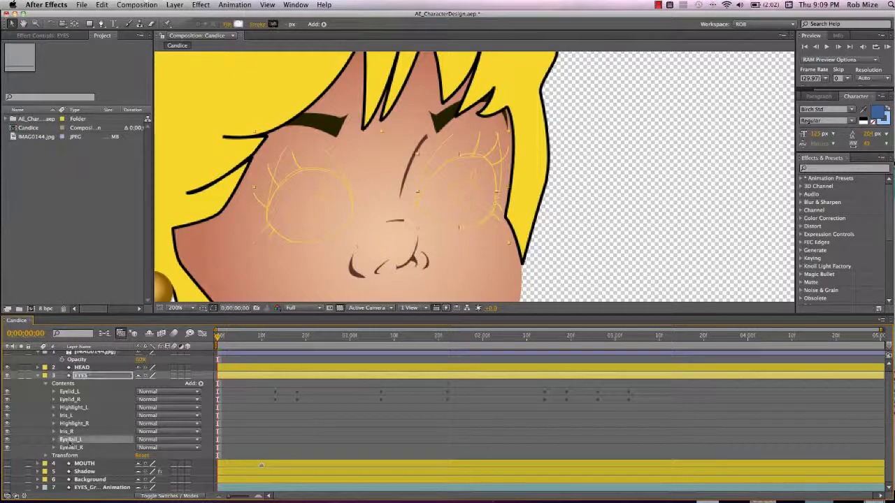
{"action": "left_click", "coordinate": [68, 448], "text": "shift"}
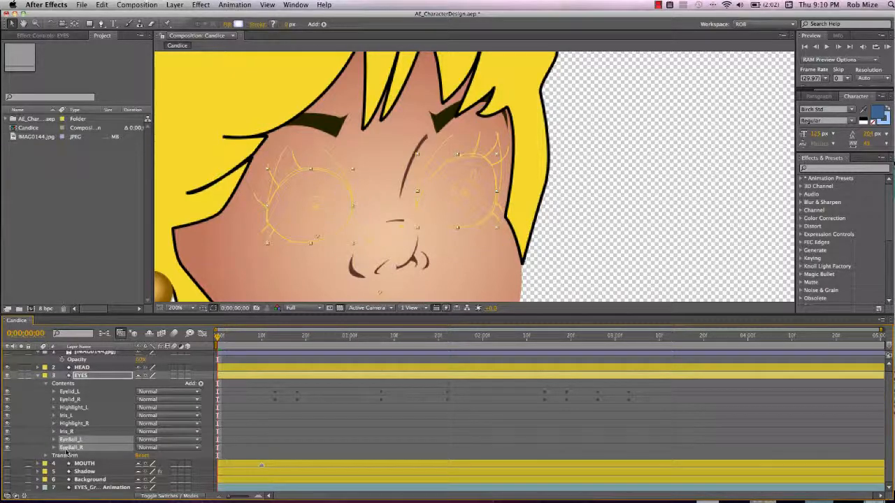
{"action": "key", "text": "super+c"}
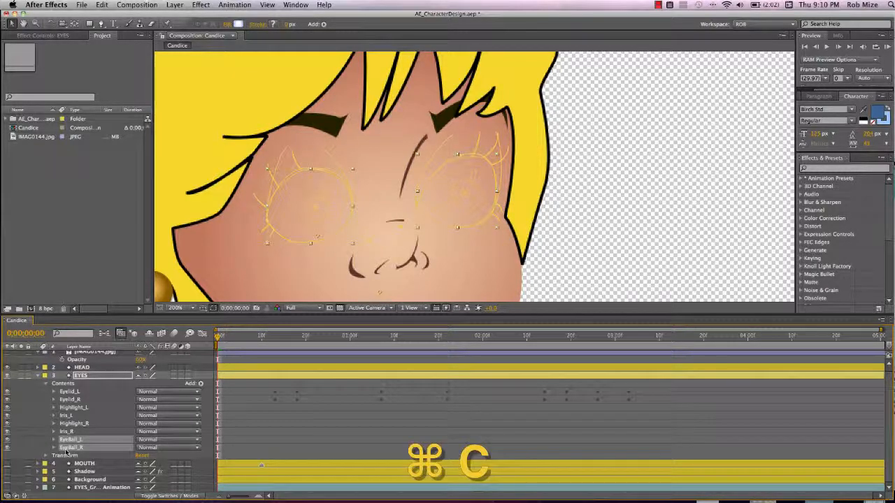
{"action": "left_click", "coordinate": [82, 368]}
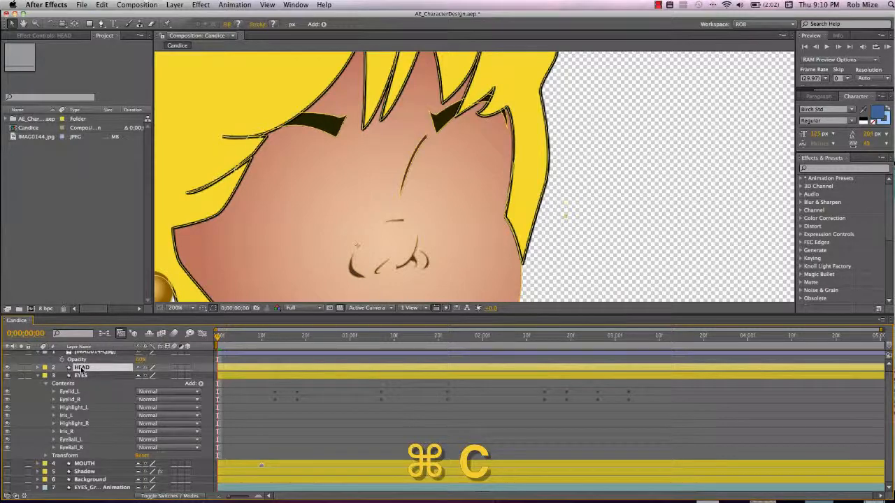
{"action": "key", "text": "super+v"}
{"action": "left_click", "coordinate": [38, 368]}
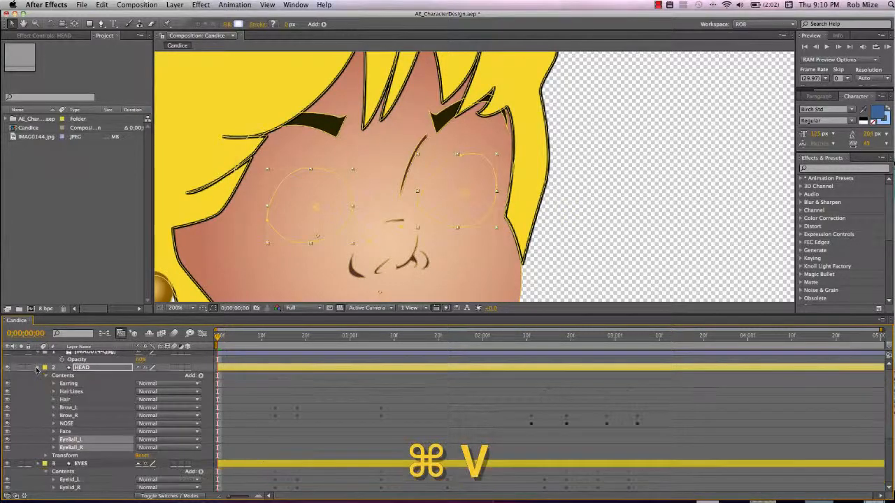
- Add a Merge Paths operation to the HEAD layer's contents
{"action": "left_click", "coordinate": [67, 432]}
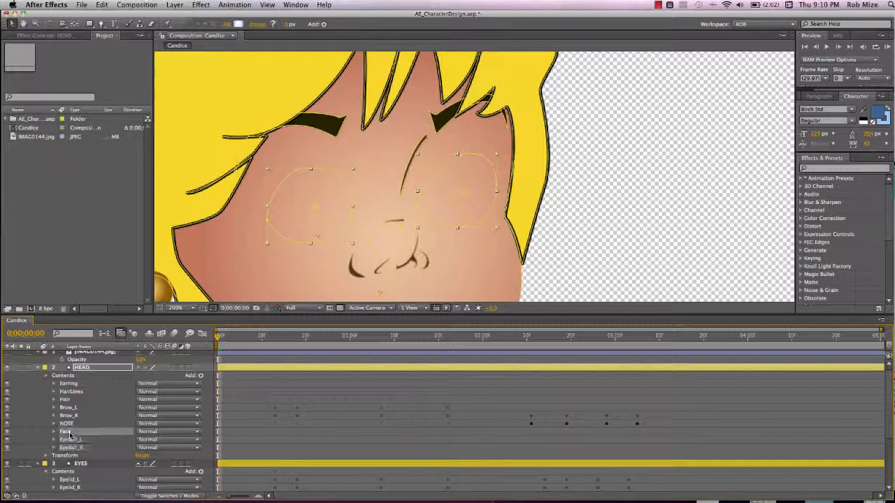
{"action": "left_click", "coordinate": [74, 377]}
{"action": "left_click", "coordinate": [201, 375]}
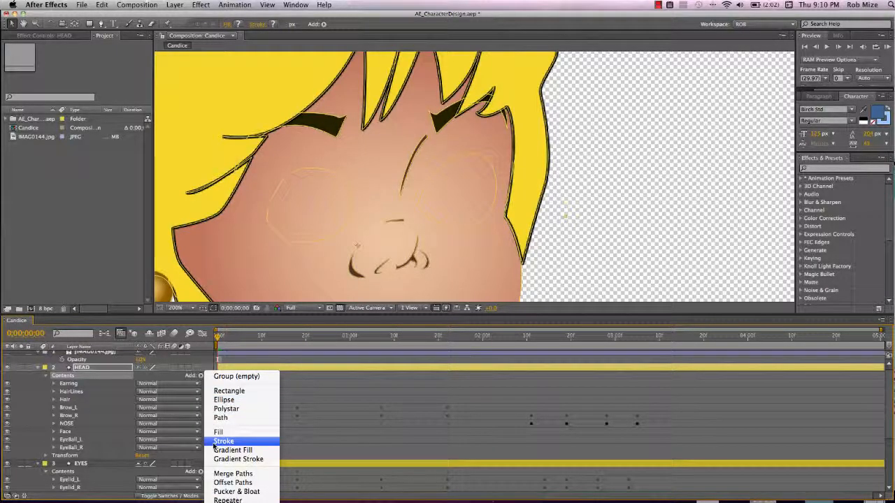
{"action": "left_click", "coordinate": [226, 474]}
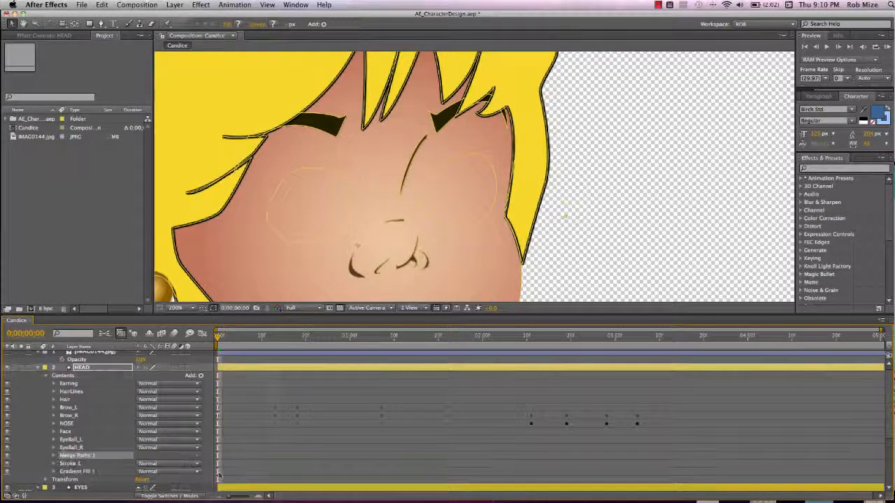
{"action": "key", "text": "comma"}
{"action": "key", "text": "comma"}
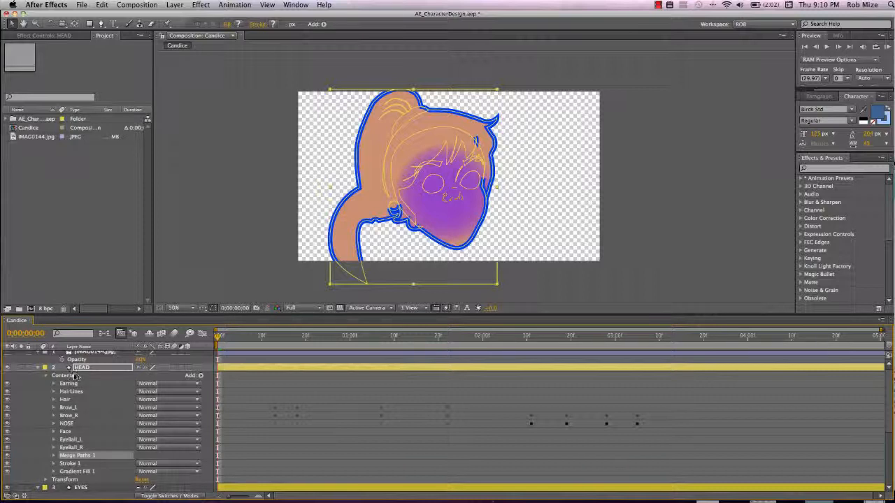
- Add an empty group to the HEAD layer's contents and name it FACE
{"action": "left_click", "coordinate": [200, 376]}
{"action": "left_click", "coordinate": [220, 376]}
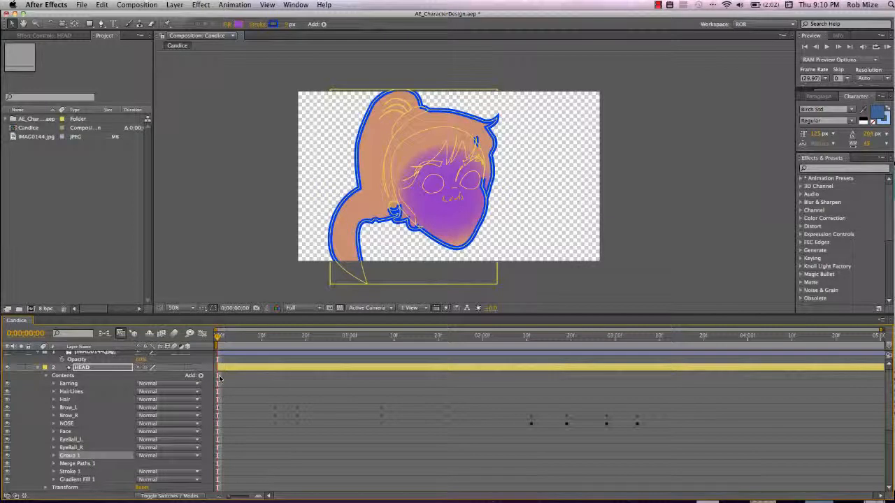
{"action": "key", "text": "Return"}
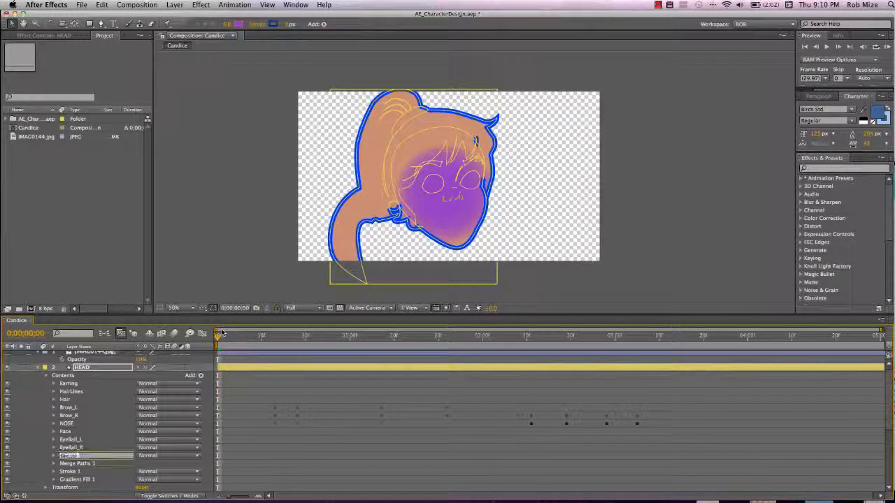
{"action": "key", "text": "BackSpace"}
{"action": "key", "text": "Return"}
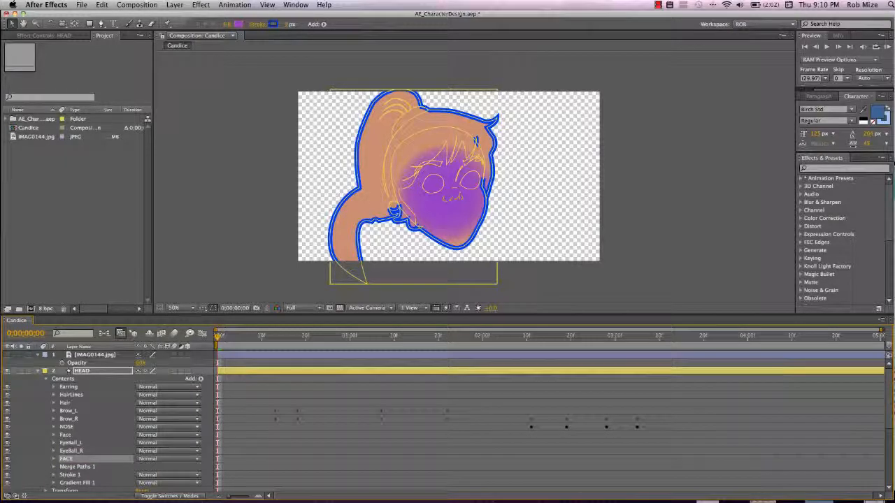
- Move Face, EyeBall_L, EyeBall_R, Merge Paths 1, Stroke 1 and Gradient Fill 1 into the FACE group
{"action": "left_click", "coordinate": [68, 435]}
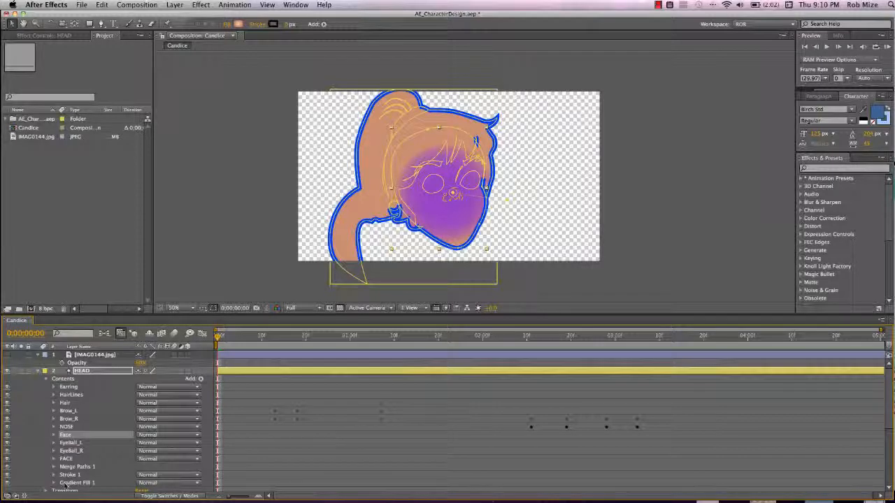
{"action": "left_click", "coordinate": [65, 483], "text": "shift"}
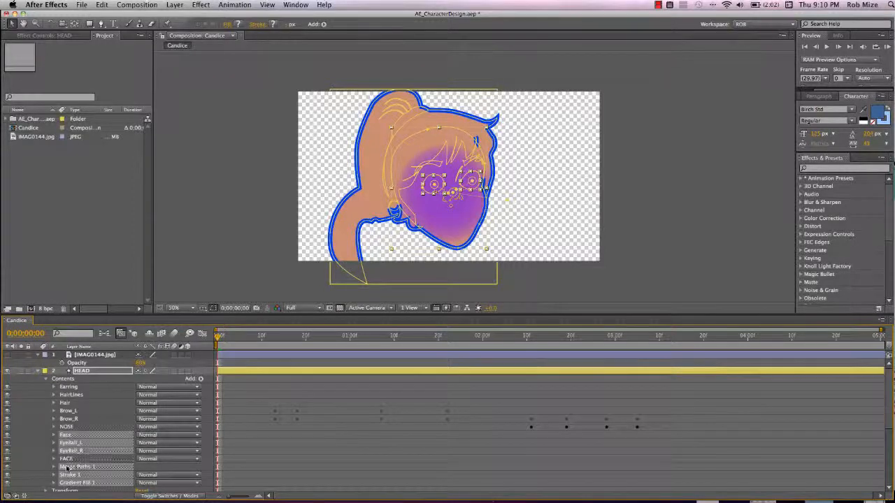
{"action": "left_click", "coordinate": [67, 460], "text": "super"}
{"action": "left_click_drag", "start_coordinate": [67, 468], "coordinate": [67, 461]}
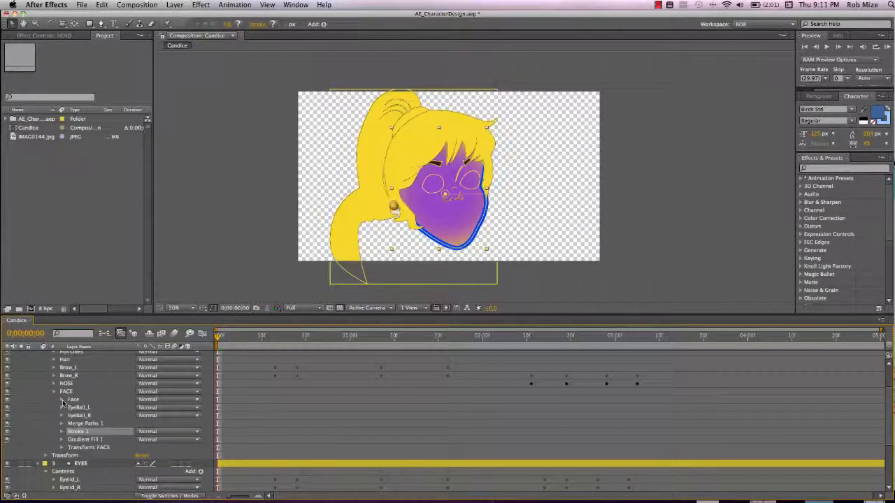
- Copy the gradient fill of the inner Face shape onto the FACE group's own Gradient Fill 1
{"action": "left_click", "coordinate": [62, 399]}
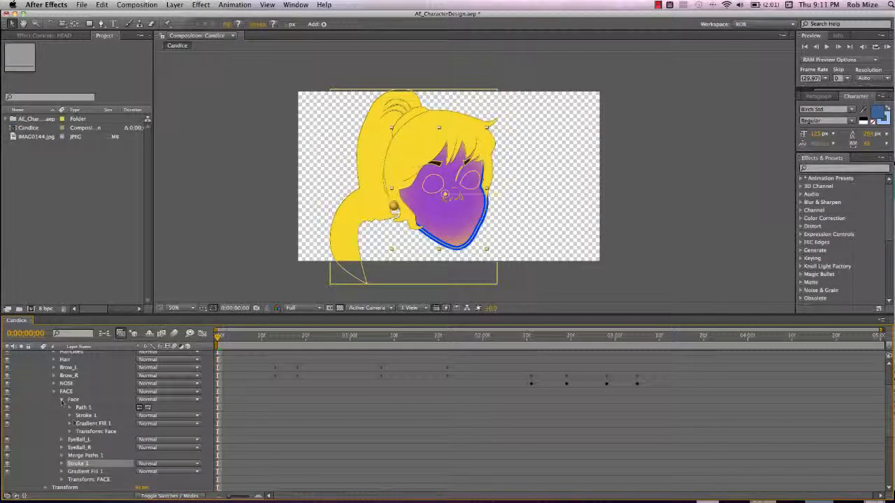
{"action": "left_click", "coordinate": [87, 423]}
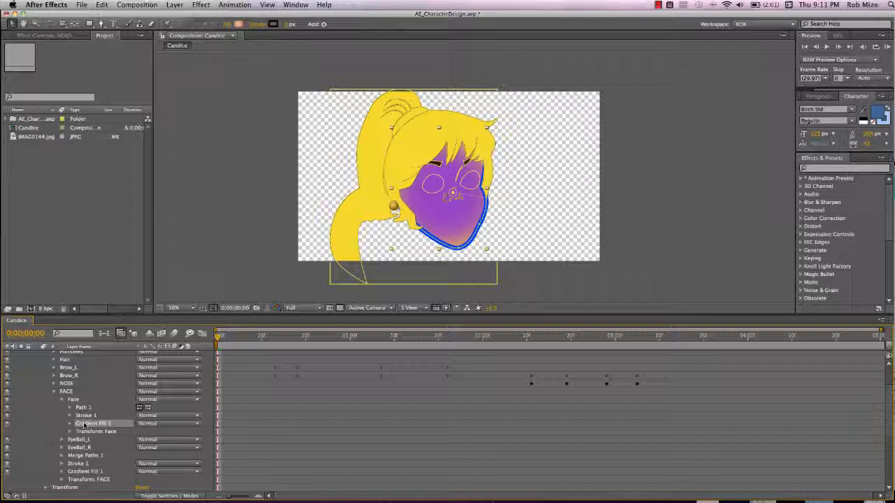
{"action": "scroll", "coordinate": [86, 429], "scroll_direction": "down", "scroll_amount": 4}
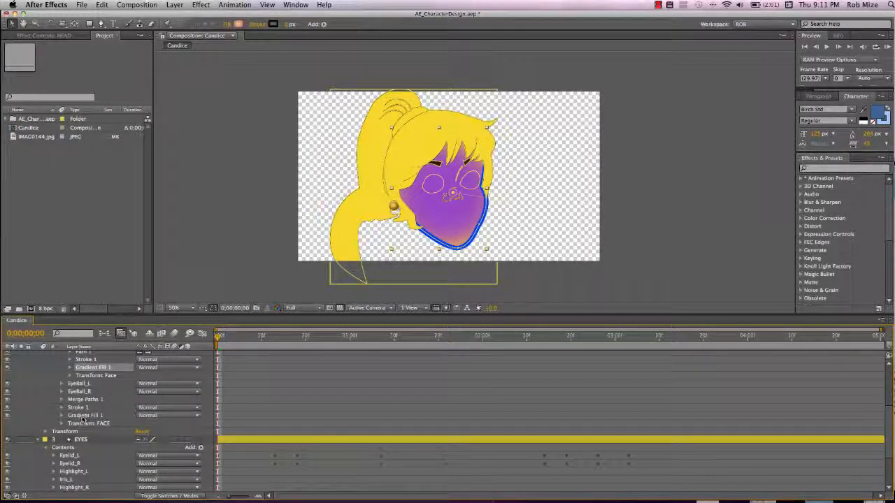
{"action": "left_click", "coordinate": [84, 416]}
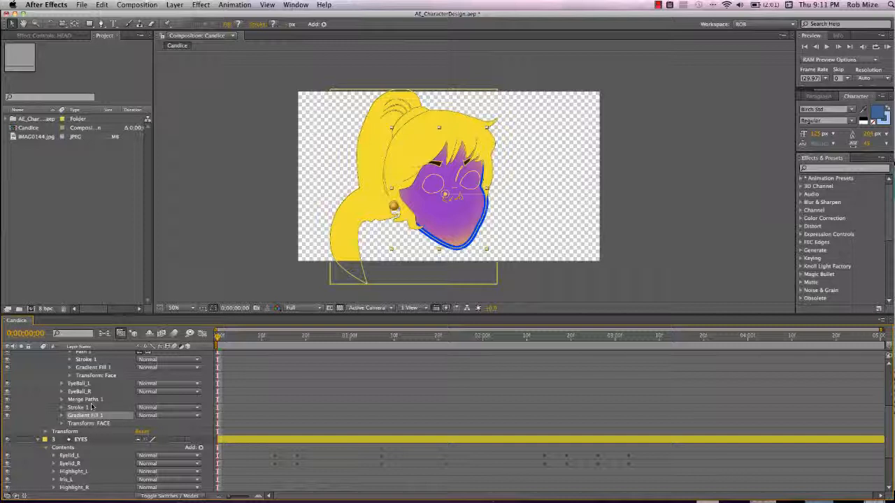
{"action": "key", "text": "super+v"}
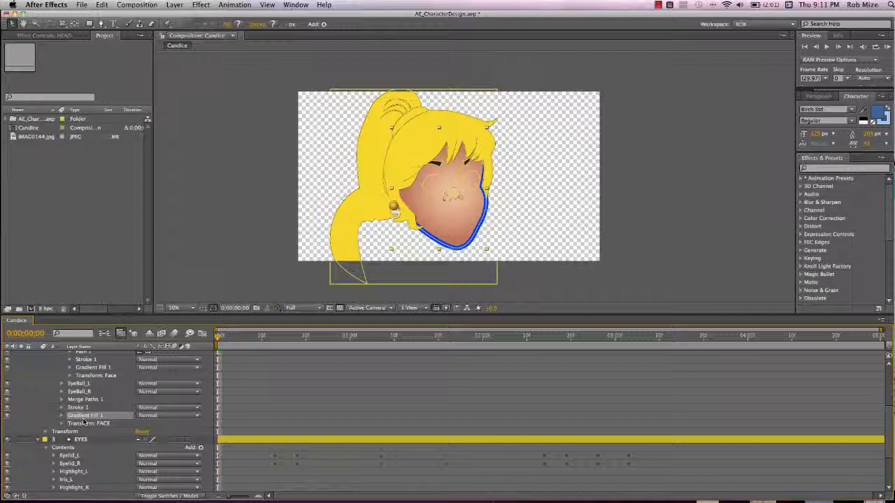
- Set the stroke width of the FACE group's own Stroke 1 to 0
{"action": "left_click", "coordinate": [79, 407]}
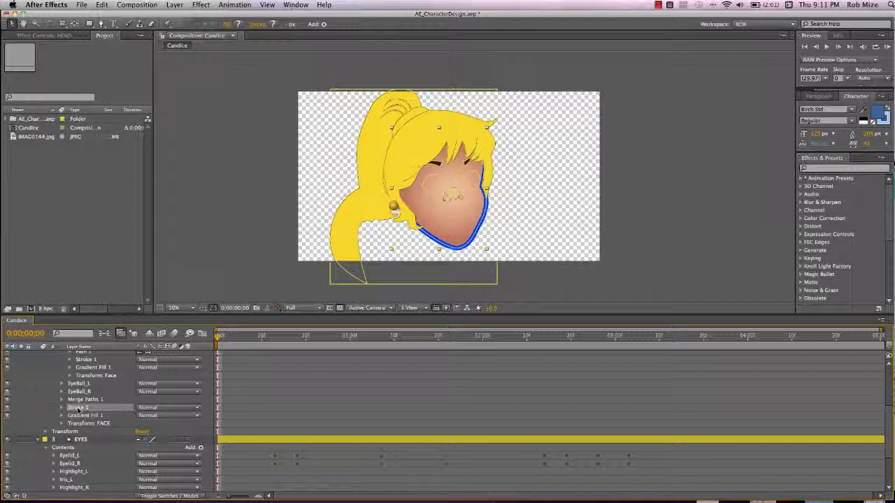
{"action": "left_click", "coordinate": [61, 408]}
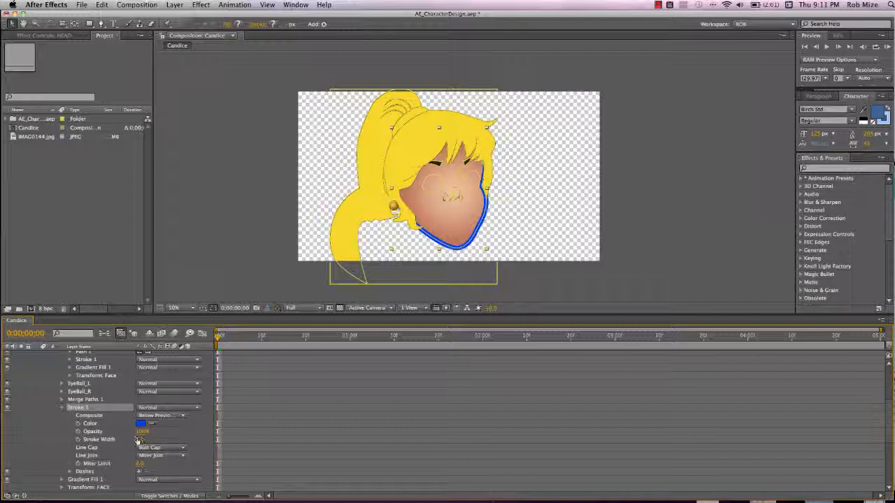
{"action": "left_click_drag", "start_coordinate": [138, 440], "coordinate": [105, 439]}
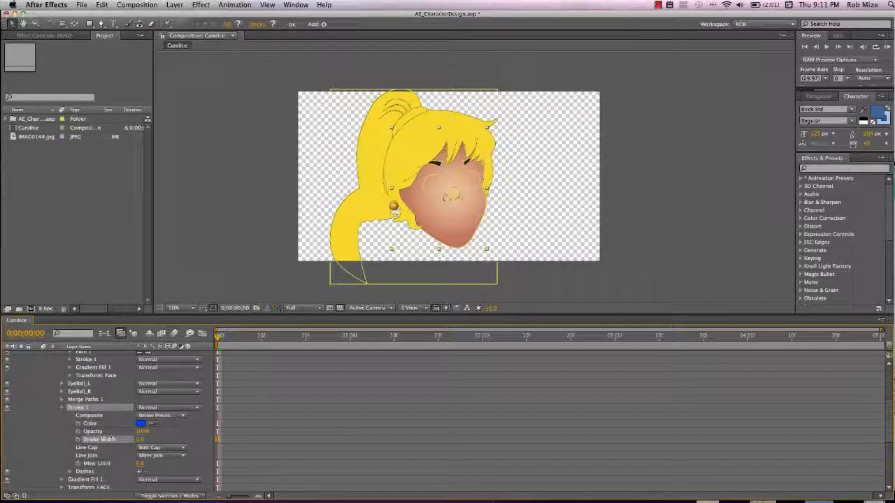
{"action": "left_click", "coordinate": [63, 407]}
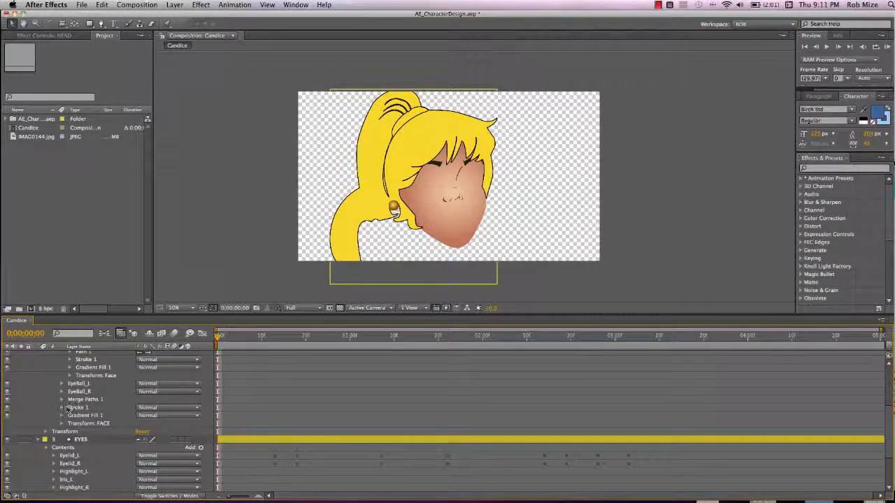
- Set the FACE group's Merge Paths 1 mode to Subtract to cut the eyeball shapes out of the face
{"action": "left_click", "coordinate": [61, 402]}
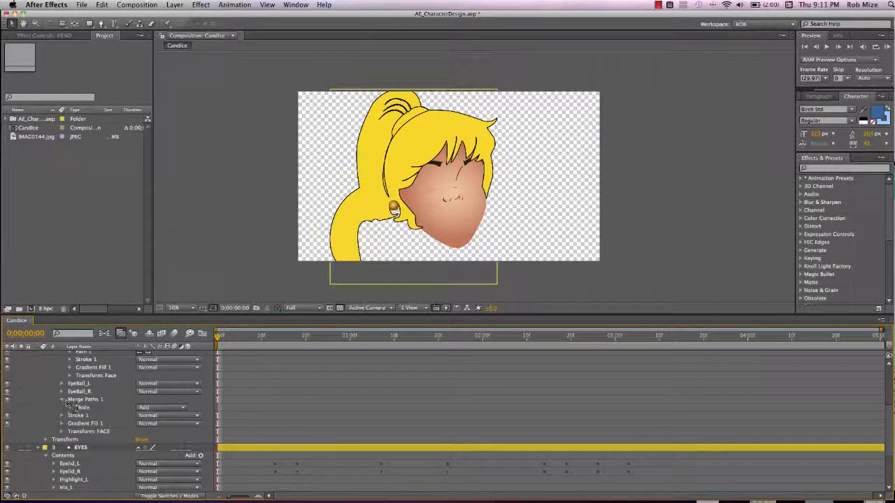
{"action": "left_click", "coordinate": [182, 408]}
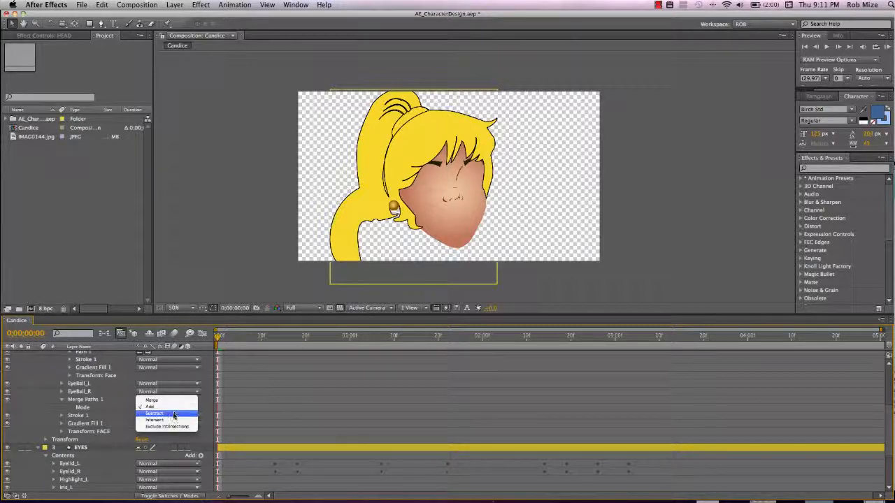
{"action": "left_click", "coordinate": [174, 413]}
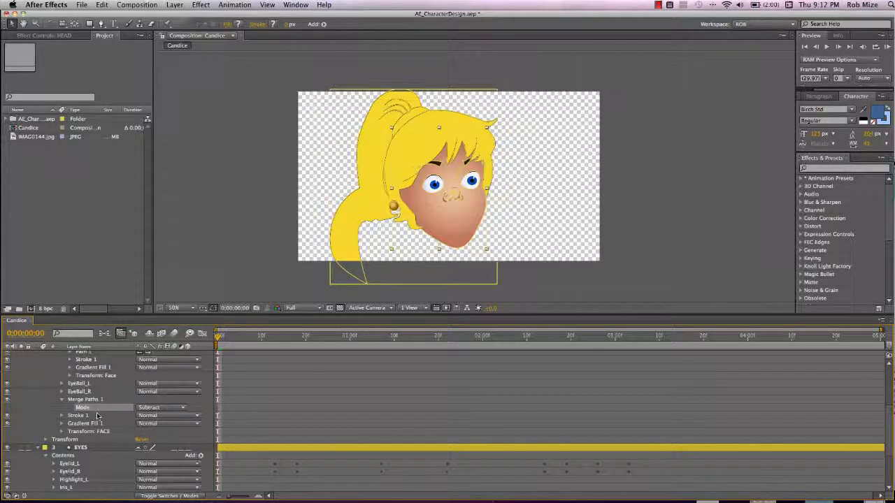
{"action": "scroll", "coordinate": [97, 416], "scroll_direction": "down", "scroll_amount": 2}
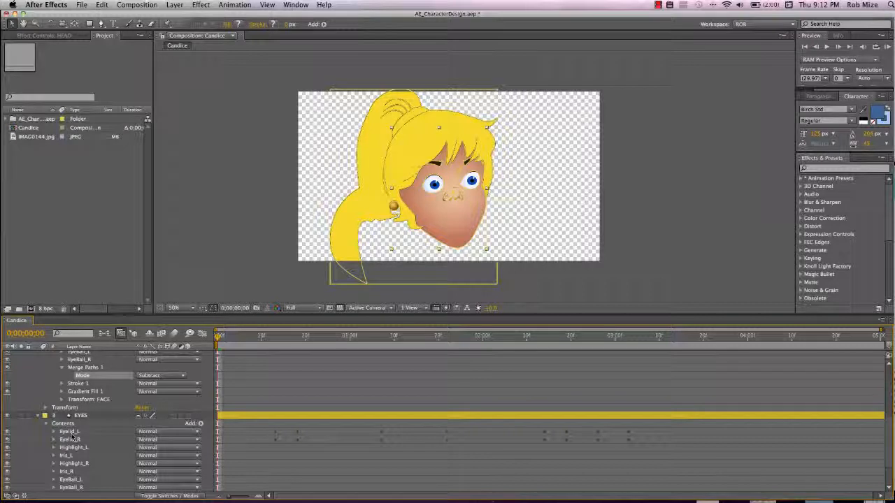
- Move the Eyelid_L and Eyelid_R groups from the EYES layer into the HEAD layer
{"action": "left_click", "coordinate": [71, 433]}
{"action": "left_click", "coordinate": [71, 440], "text": "shift"}
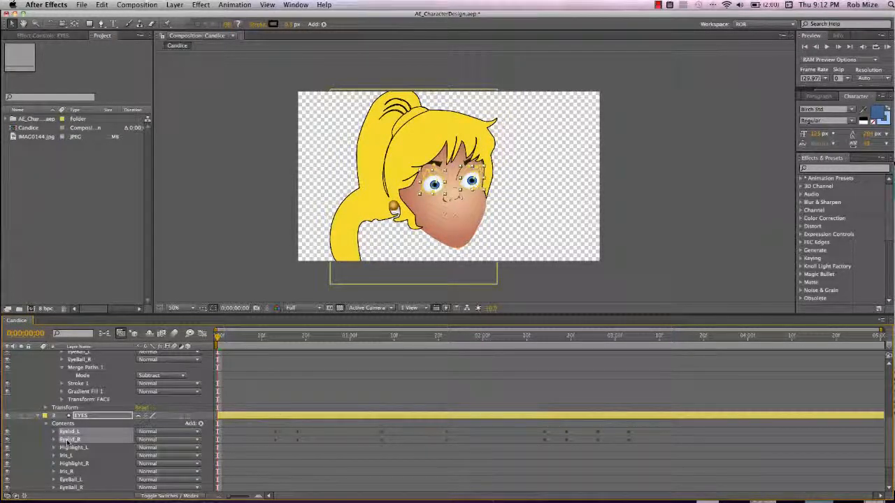
{"action": "key", "text": "super+x"}
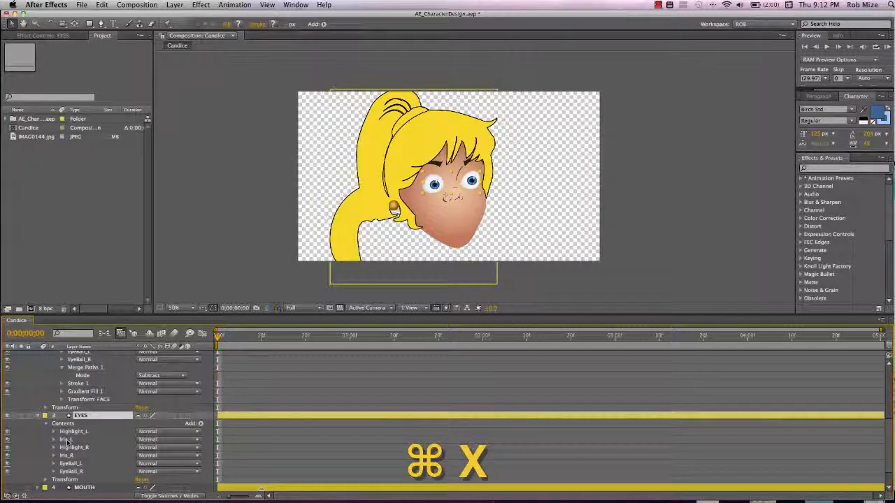
{"action": "scroll", "coordinate": [87, 419], "scroll_direction": "up", "scroll_amount": 6}
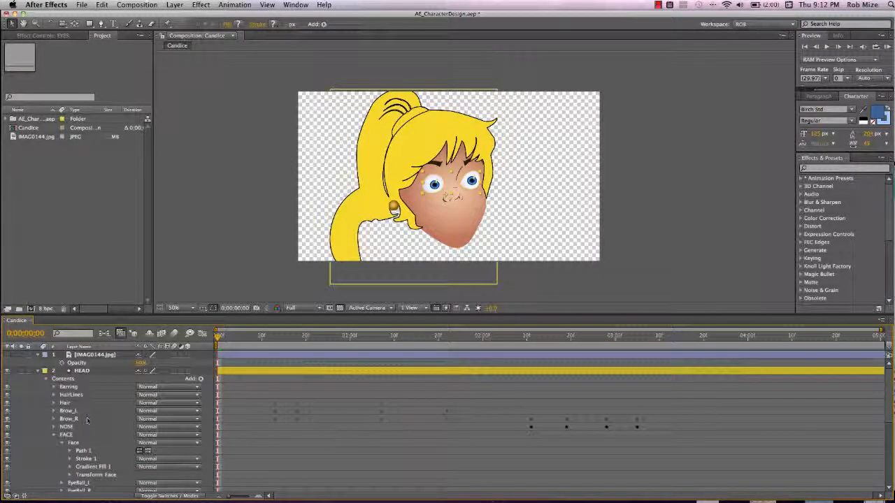
{"action": "left_click", "coordinate": [84, 372]}
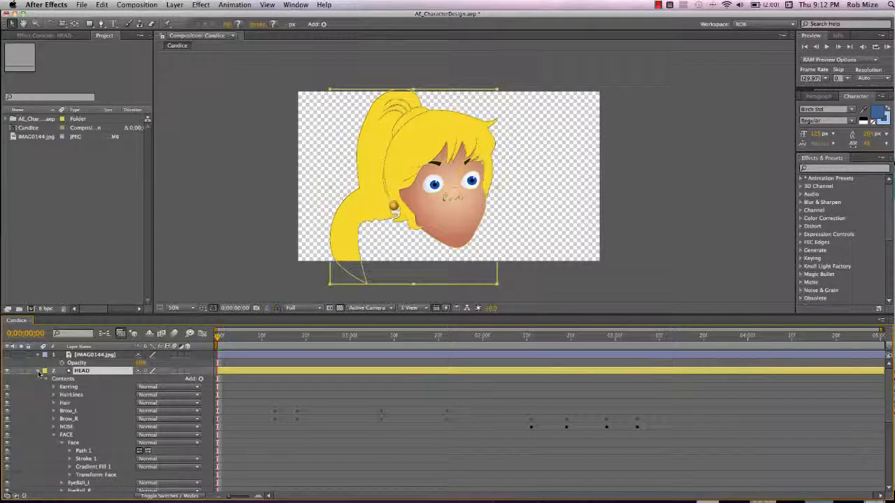
{"action": "key", "text": "super+v"}
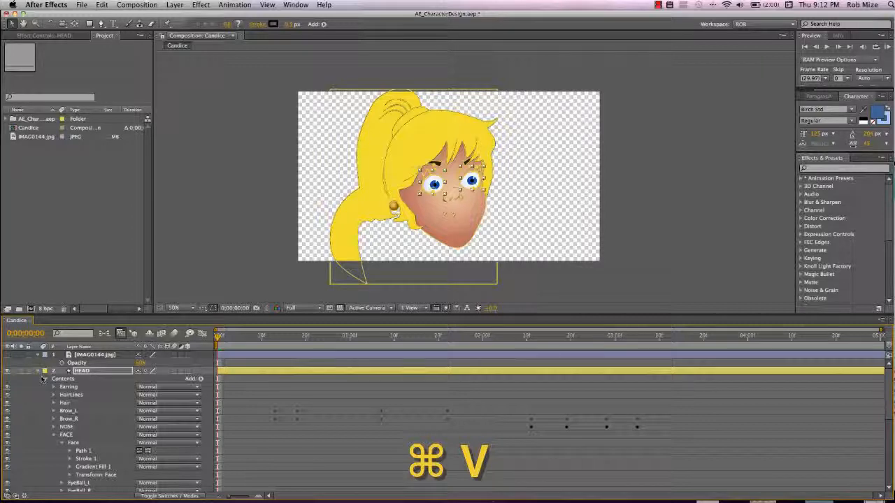
- Place Eyelid_L and Eyelid_R directly above Brow_L in the HEAD contents and collapse the FACE group
{"action": "scroll", "coordinate": [98, 410], "scroll_direction": "down", "scroll_amount": 3}
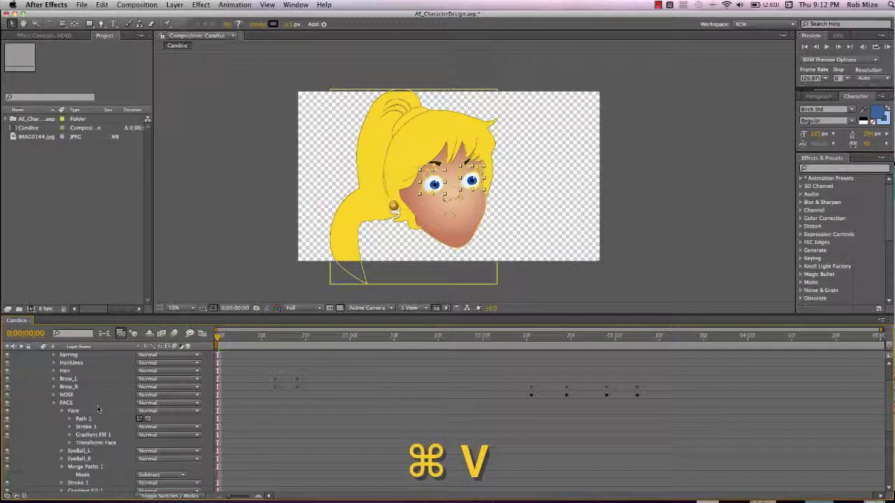
{"action": "scroll", "coordinate": [98, 410], "scroll_direction": "down", "scroll_amount": 5}
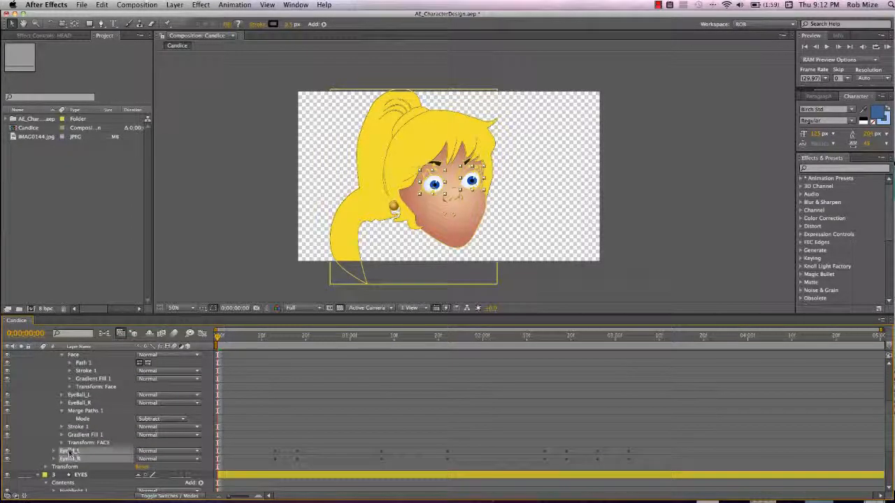
{"action": "scroll", "coordinate": [72, 363], "scroll_direction": "up", "scroll_amount": 8}
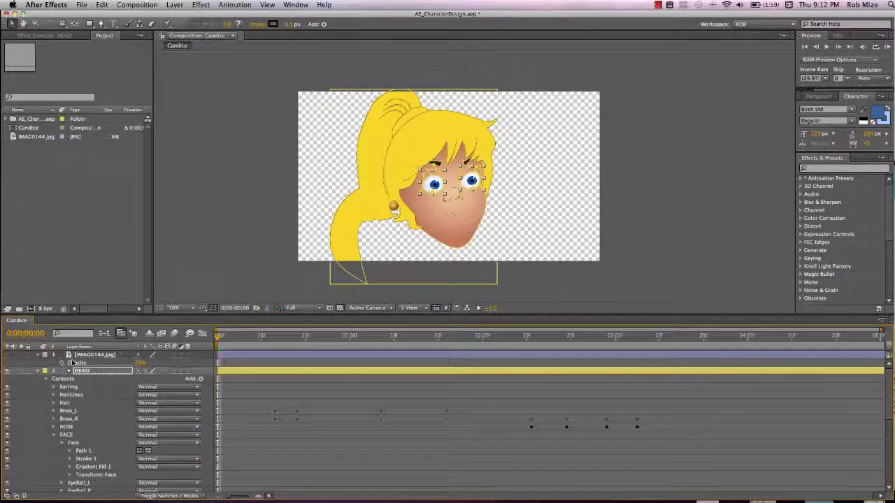
{"action": "left_click_drag", "start_coordinate": [72, 363], "coordinate": [72, 411]}
{"action": "left_click", "coordinate": [54, 451]}
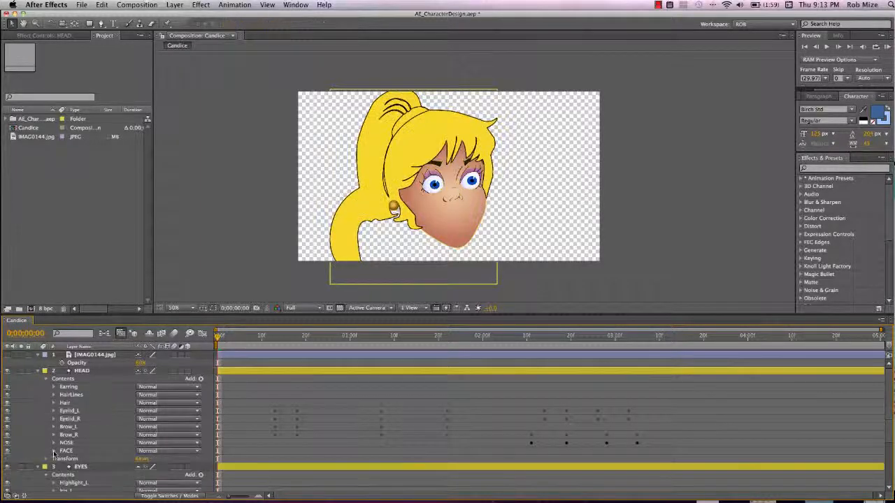
- Add an empty group named EYES to the EYES layer and place it first in the layer's contents
{"action": "scroll", "coordinate": [69, 454], "scroll_direction": "down", "scroll_amount": 5}
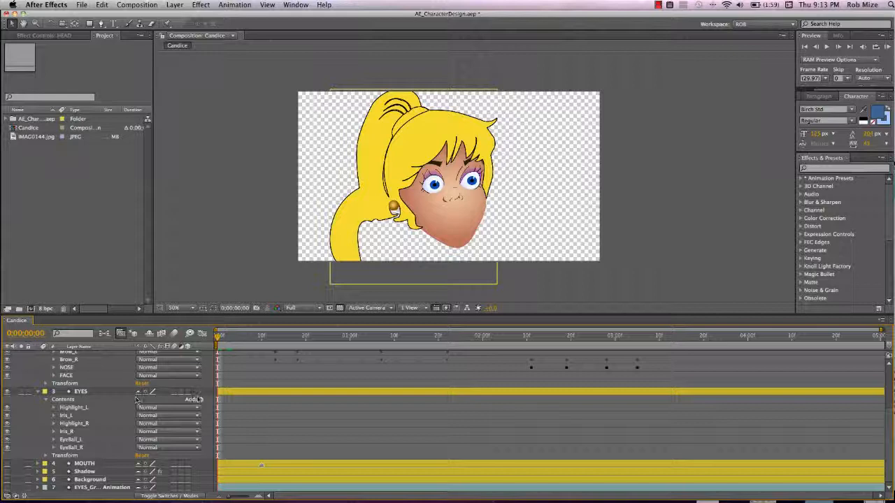
{"action": "left_click", "coordinate": [199, 400]}
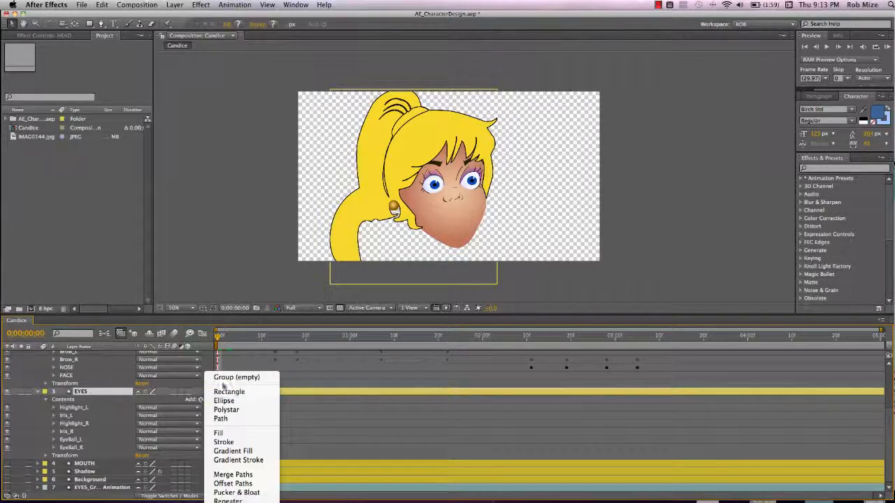
{"action": "left_click", "coordinate": [226, 378]}
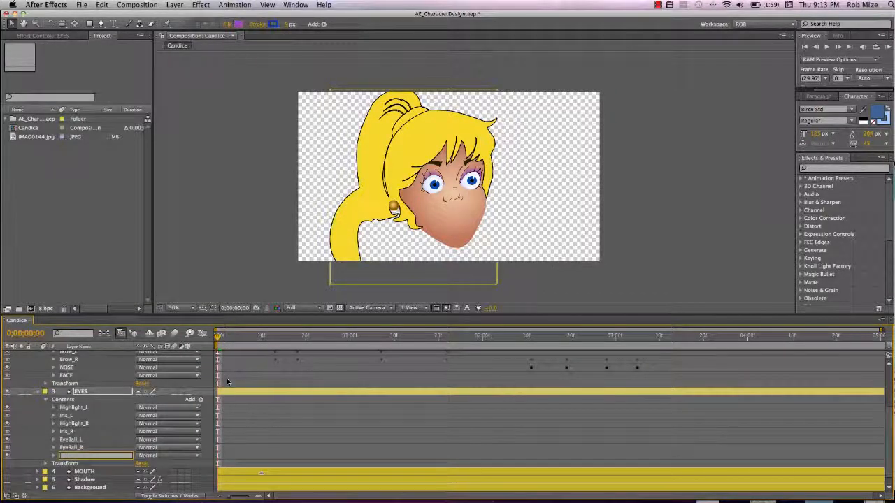
{"action": "type", "text": "EYES"}
{"action": "key", "text": "Return"}
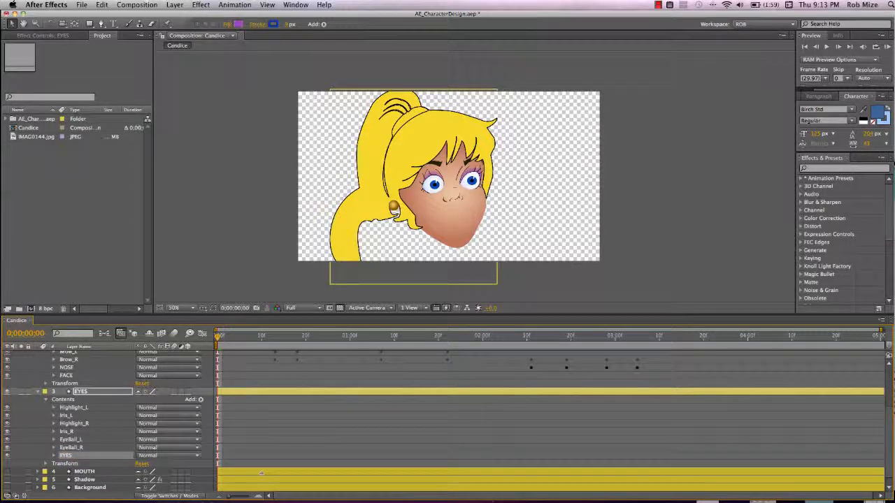
{"action": "scroll", "coordinate": [79, 434], "scroll_direction": "down", "scroll_amount": 1}
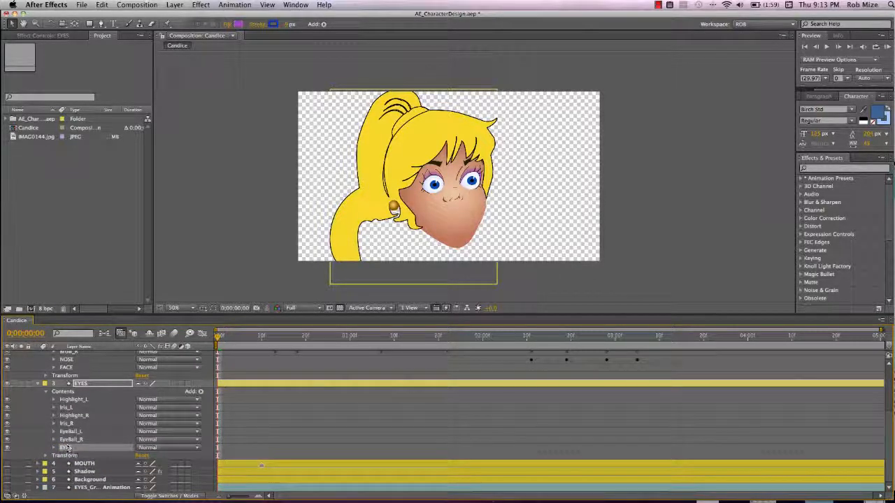
{"action": "left_click_drag", "start_coordinate": [70, 448], "coordinate": [70, 396]}
- Move Highlight_L, Iris_L, Highlight_R and Iris_R into the new EYES group and expand it
{"action": "left_click", "coordinate": [73, 409]}
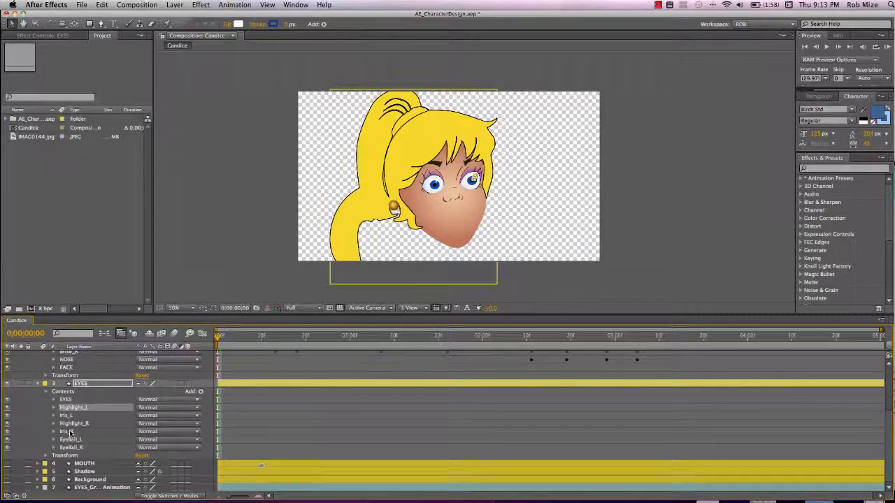
{"action": "left_click", "coordinate": [70, 432], "text": "shift"}
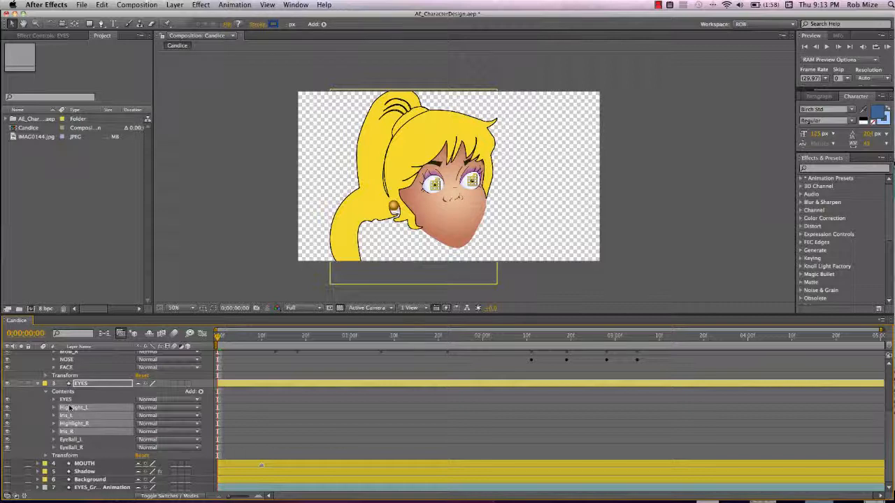
{"action": "left_click_drag", "start_coordinate": [69, 408], "coordinate": [67, 400]}
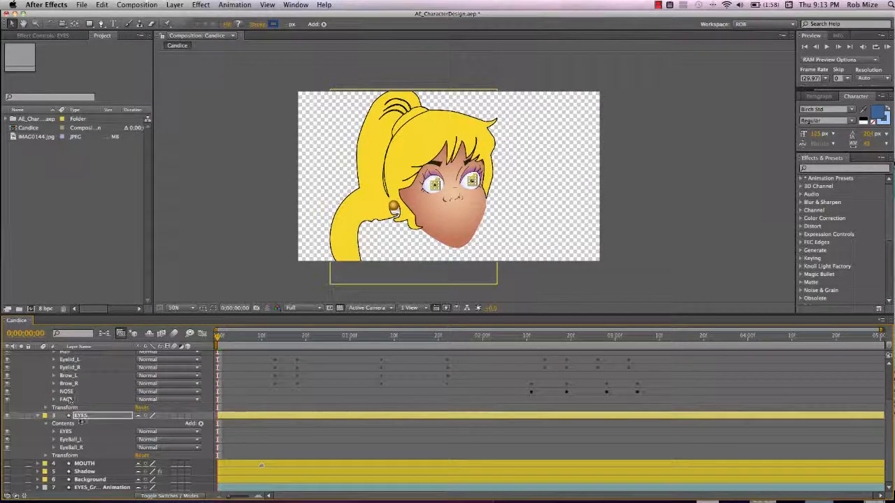
{"action": "left_click", "coordinate": [53, 431]}
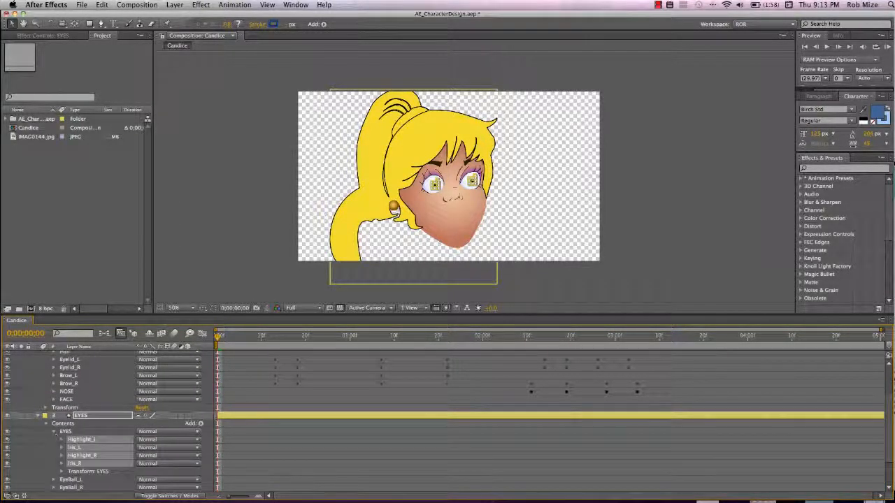
- Try shifting both irises and highlights together with the EYES group's Position, and select the two eyelid groups in HEAD
{"action": "left_click", "coordinate": [62, 472]}
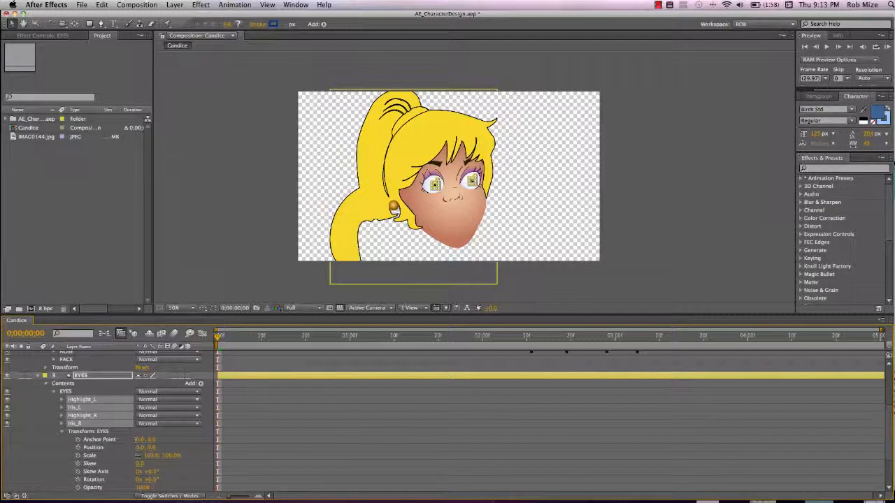
{"action": "mouse_move", "coordinate": [152, 447]}
{"action": "left_mouse_down"}
{"action": "mouse_move", "coordinate": [138, 448]}
{"action": "mouse_move", "coordinate": [156, 447]}
{"action": "left_mouse_up"}
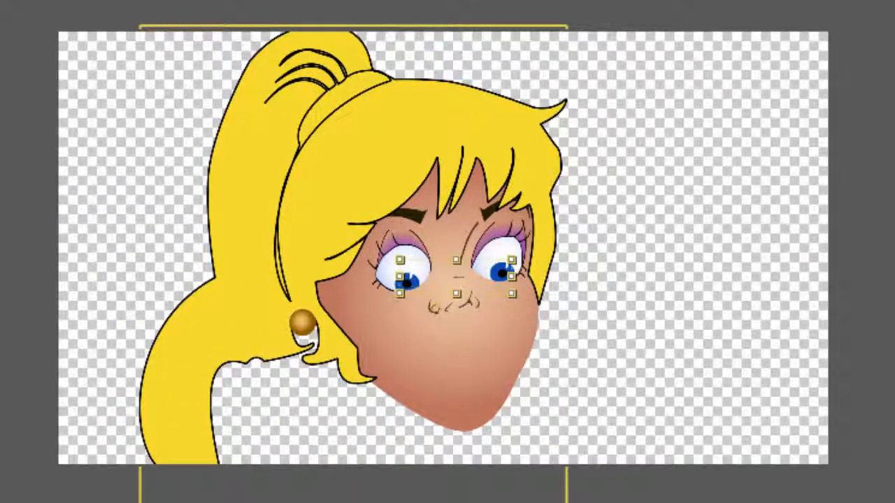
{"action": "left_click", "coordinate": [84, 412]}
{"action": "left_click", "coordinate": [84, 404], "text": "ctrl"}
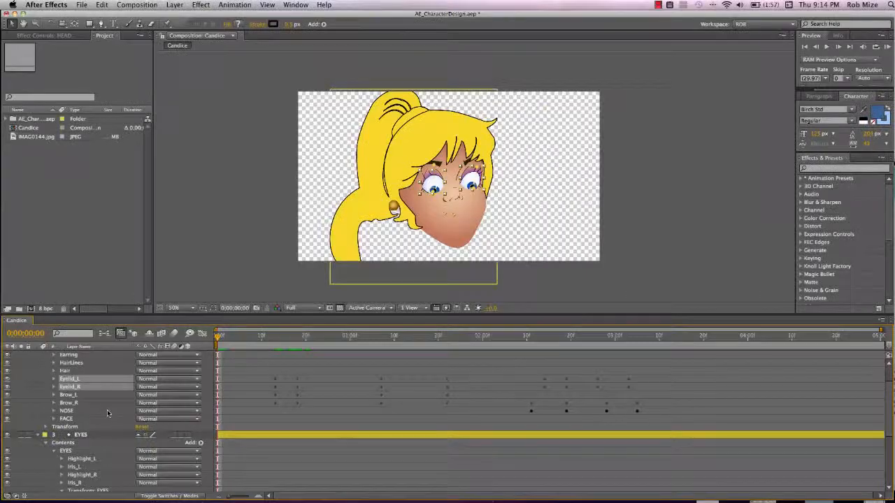
{"action": "scroll", "coordinate": [107, 409], "scroll_direction": "down", "scroll_amount": 3}
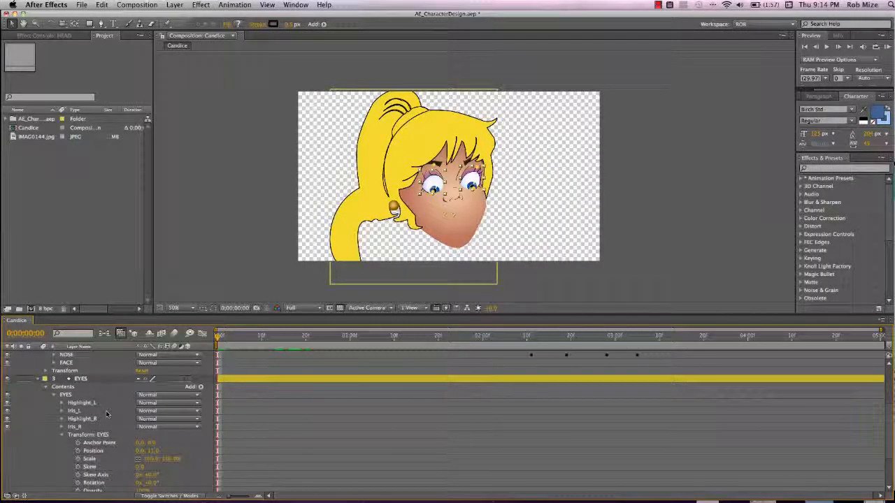
- Collapse the EYES and HEAD layers, and place the MOUTH layer, with its visibility on, directly above HEAD
{"action": "left_click", "coordinate": [60, 435]}
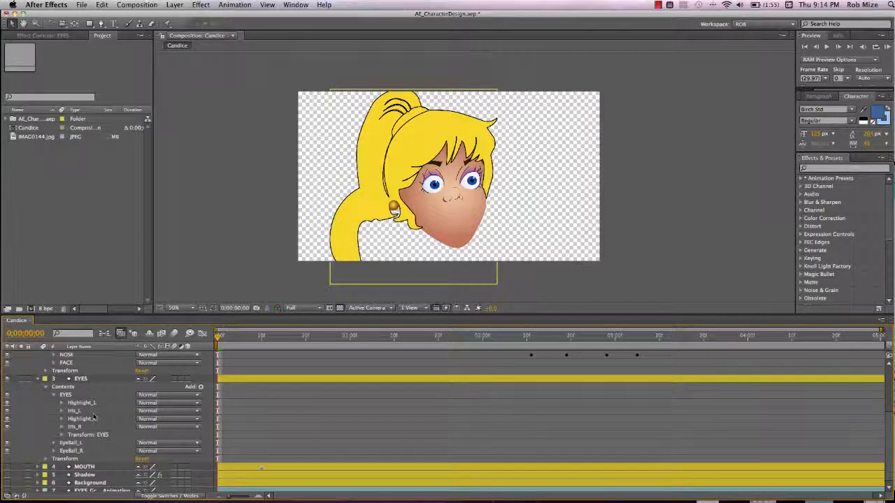
{"action": "left_click", "coordinate": [38, 379]}
{"action": "left_click", "coordinate": [38, 362]}
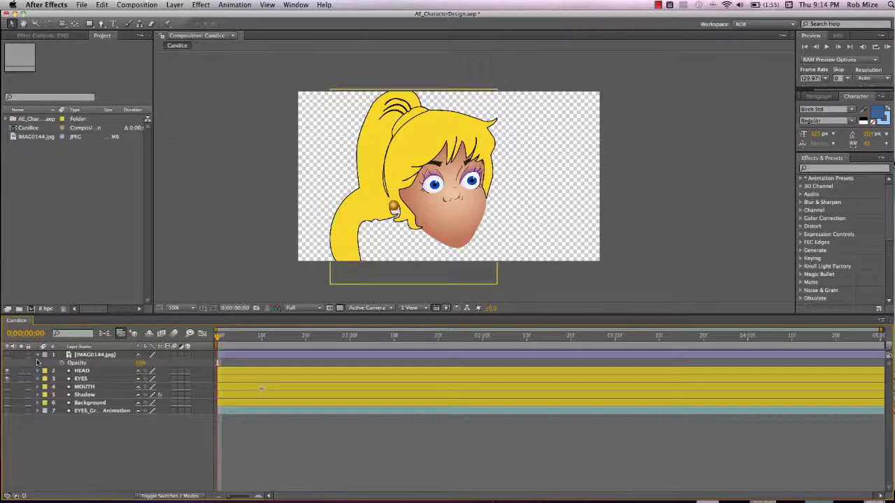
{"action": "left_click", "coordinate": [80, 386]}
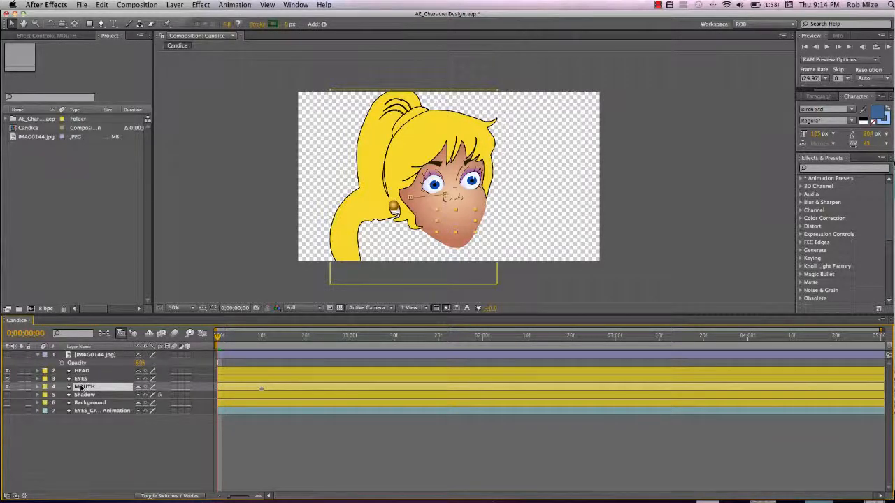
{"action": "left_click_drag", "start_coordinate": [81, 387], "coordinate": [83, 372]}
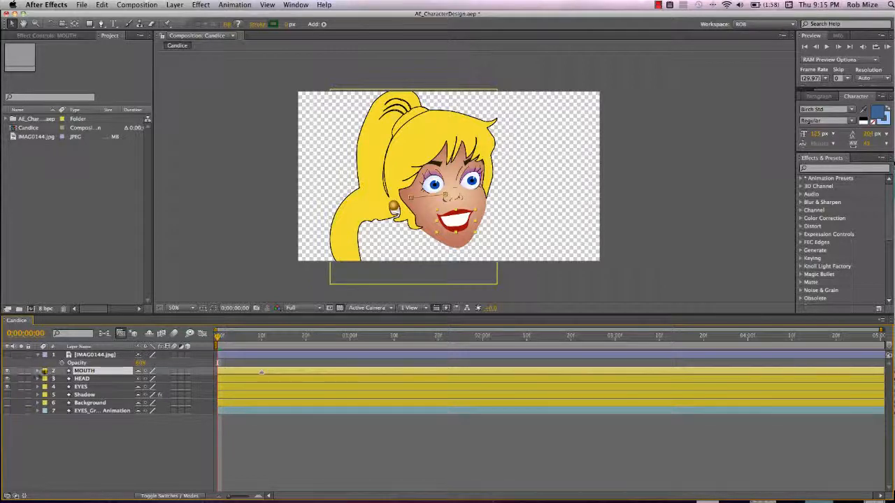
- Inspect the MOUTH layer's Lips group by toggling its visibility, and hide the Teeth group
{"action": "left_click", "coordinate": [38, 371]}
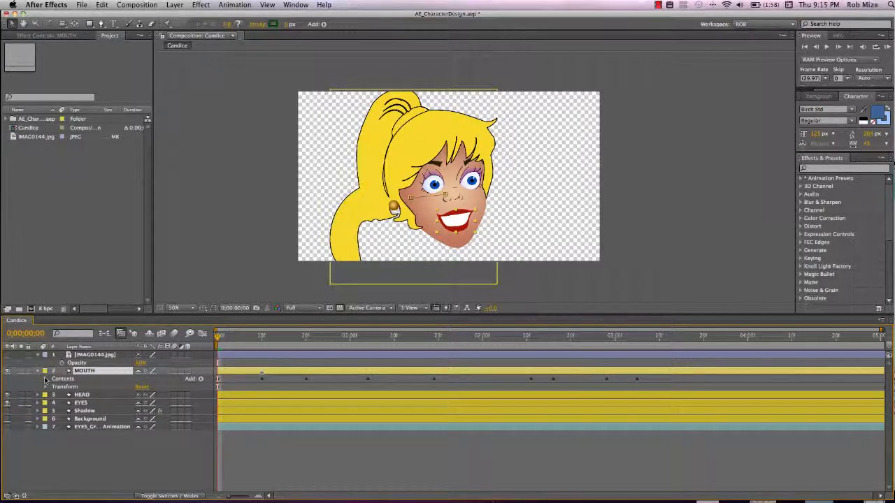
{"action": "left_click", "coordinate": [45, 378]}
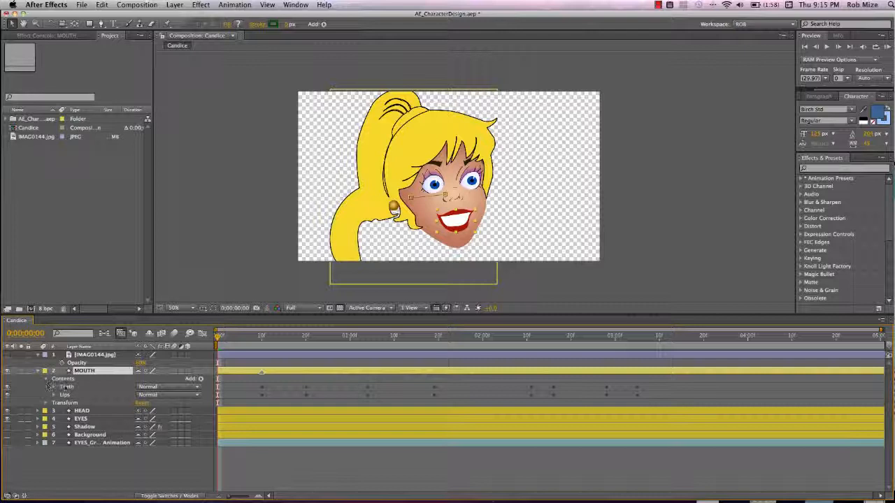
{"action": "left_click", "coordinate": [7, 395]}
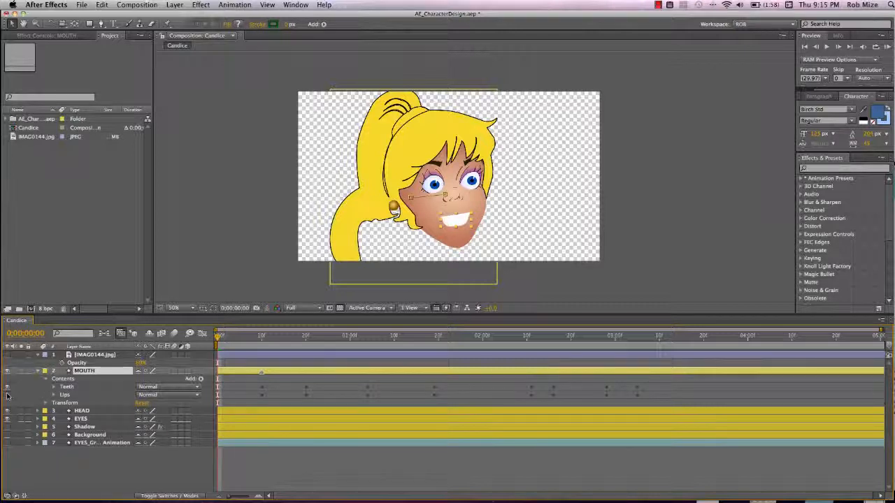
{"action": "left_click", "coordinate": [7, 395]}
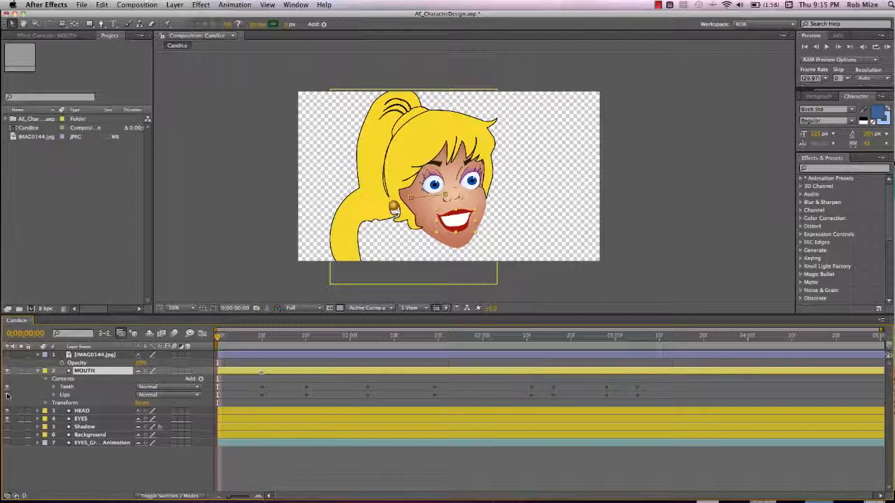
{"action": "left_click", "coordinate": [7, 386]}
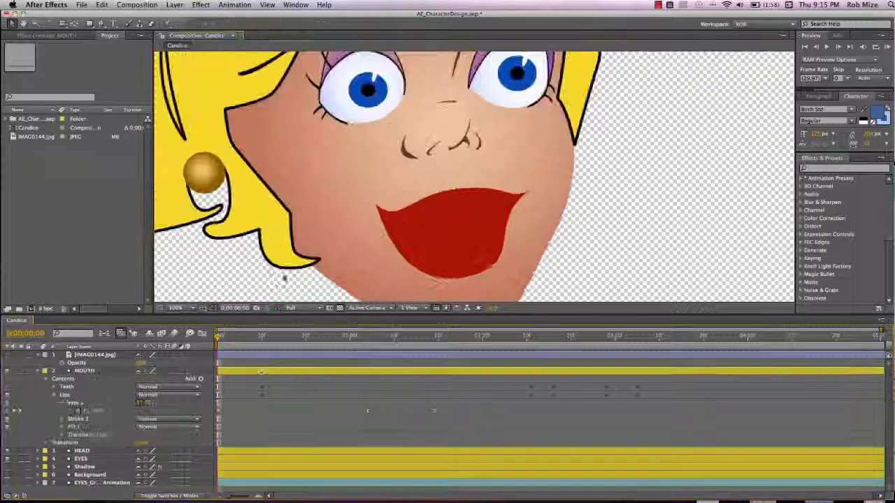
- Select the path of the MOUTH layer's Lips group and examine its vertices and handles up close
{"action": "left_click", "coordinate": [82, 395]}
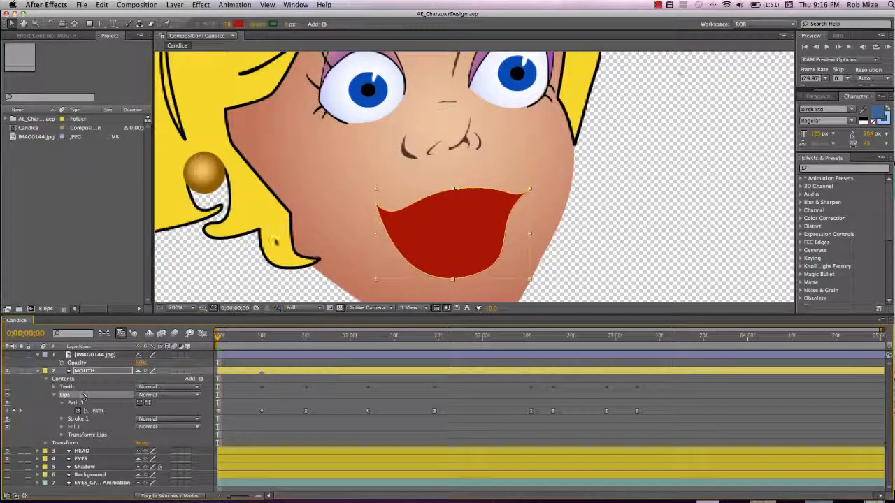
{"action": "double_click", "coordinate": [459, 190]}
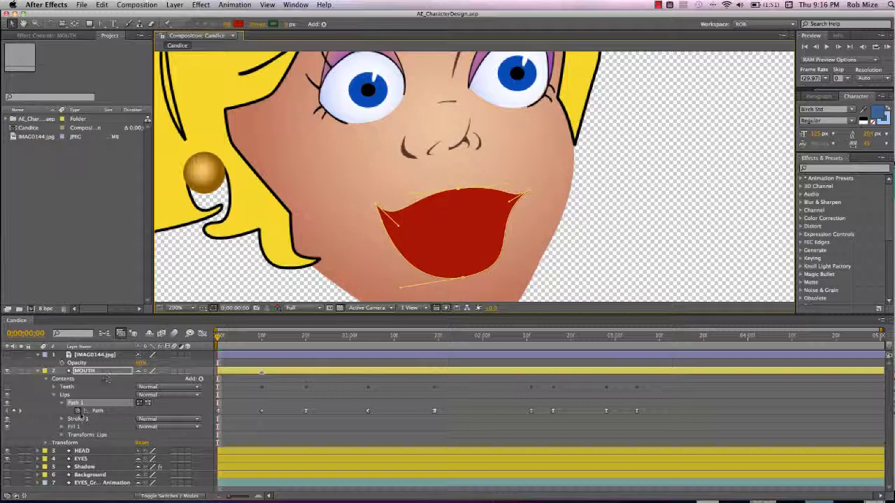
{"action": "scroll", "coordinate": [485, 190], "scroll_direction": "down", "scroll_amount": 1}
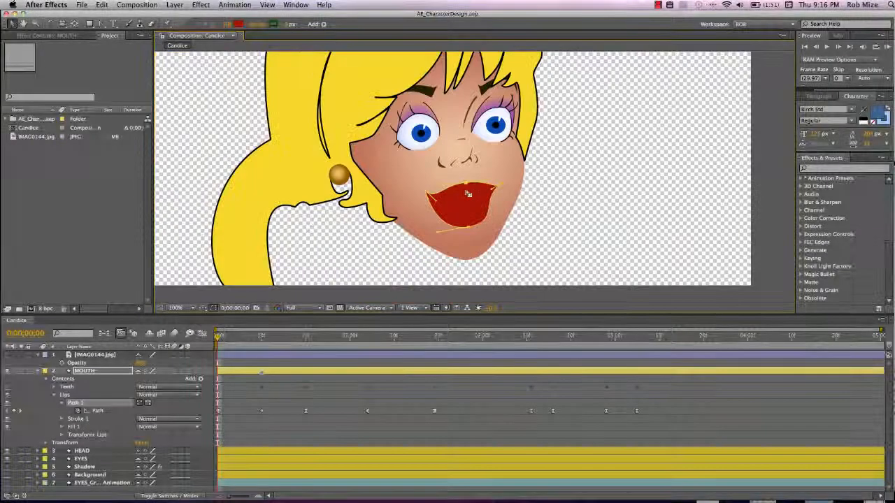
{"action": "scroll", "coordinate": [464, 212], "scroll_direction": "up", "scroll_amount": 3}
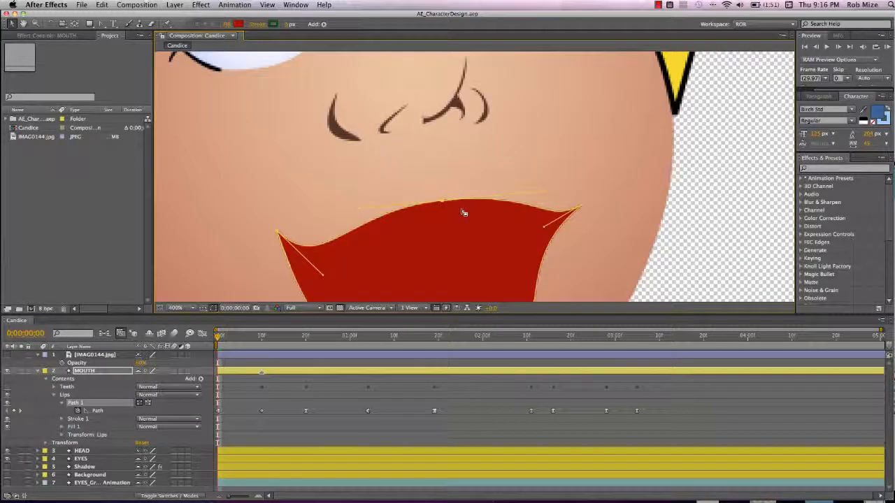
{"action": "key", "text": "h"}
{"action": "left_click_drag", "start_coordinate": [473, 244], "coordinate": [522, 158]}
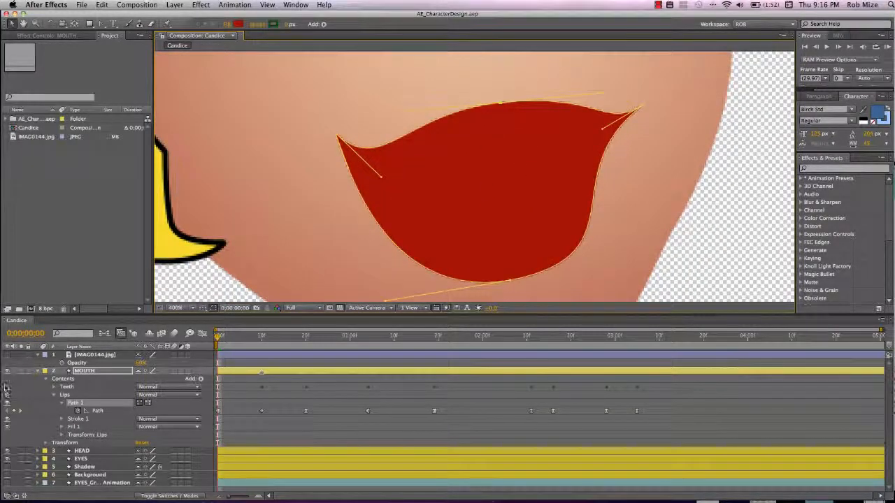
- Turn the Teeth group's visibility back on in the MOUTH layer
{"action": "left_click", "coordinate": [7, 388]}
{"action": "scroll", "coordinate": [489, 163], "scroll_direction": "down", "scroll_amount": 2}
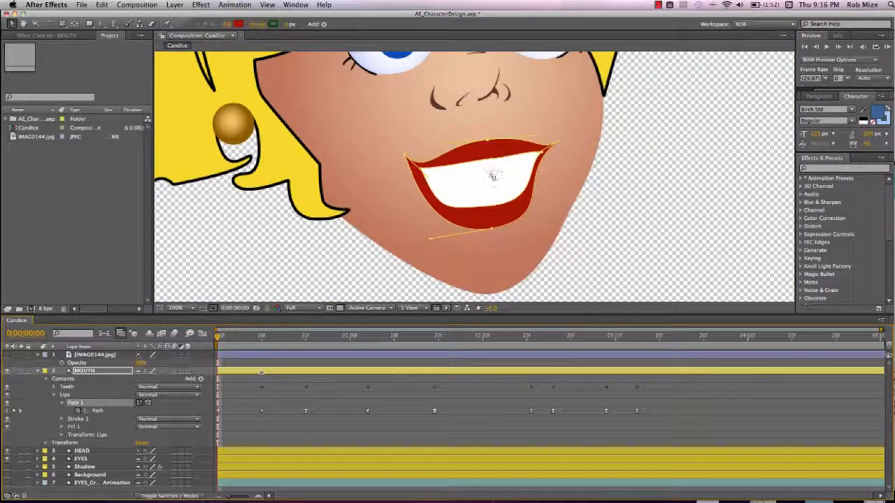
{"action": "scroll", "coordinate": [490, 178], "scroll_direction": "up", "scroll_amount": 2}
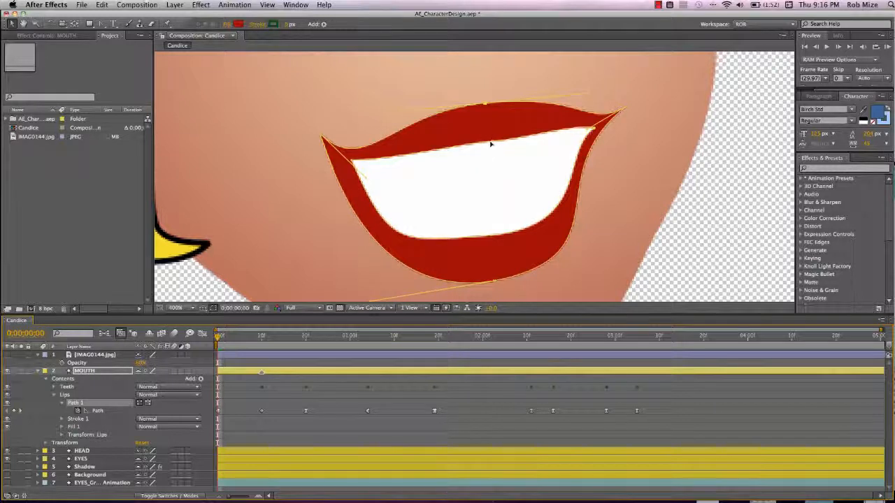
- Try reshaping the mouth by moving the upper and lower middle points of the lips and teeth together, and undo the changes
{"action": "left_click", "coordinate": [531, 159]}
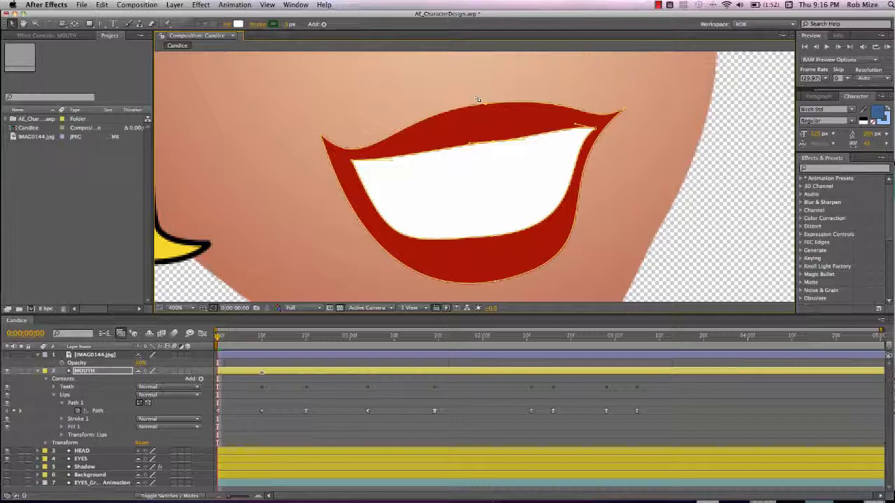
{"action": "left_click_drag", "start_coordinate": [475, 98], "coordinate": [494, 164]}
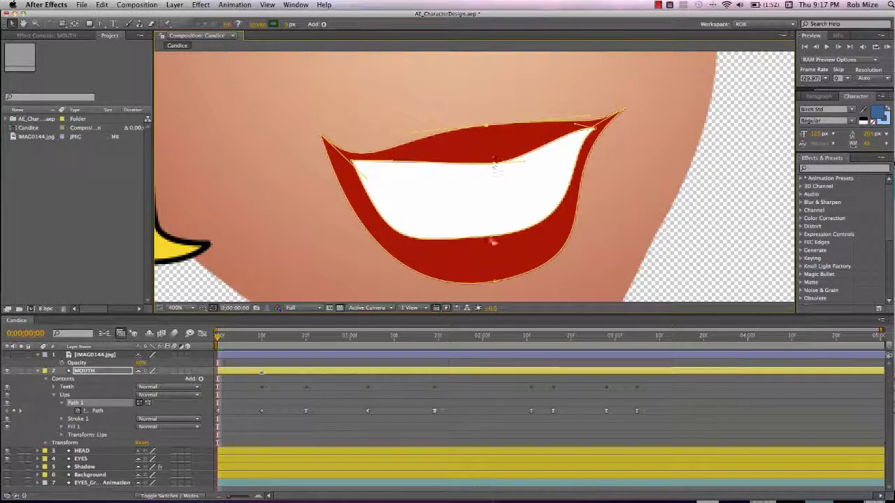
{"action": "left_click_drag", "start_coordinate": [488, 296], "coordinate": [494, 210]}
{"action": "left_click_drag", "start_coordinate": [311, 131], "coordinate": [355, 172]}
{"action": "left_click", "coordinate": [356, 172]}
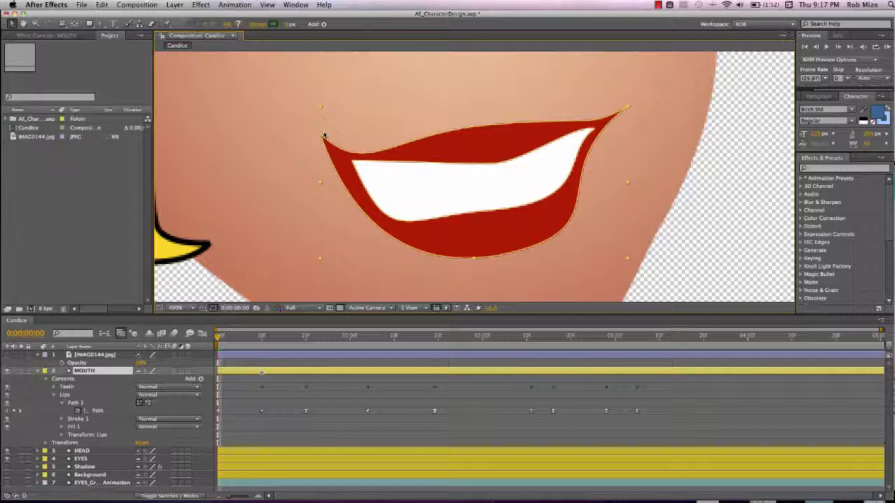
{"action": "key", "text": "super+z"}
{"action": "key", "text": "super+z"}
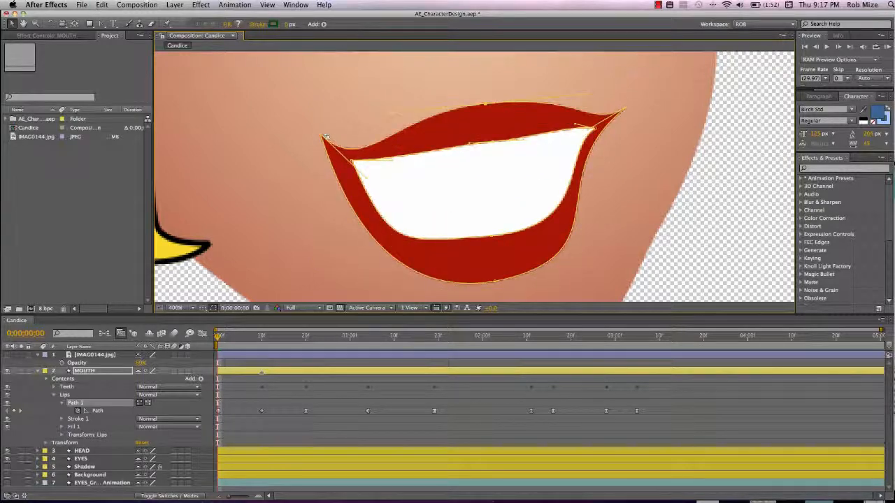
- Turn on the Background layer's visibility, and select the Shadow and HEAD layers in turn to compare their outlines
{"action": "key", "text": "slash"}
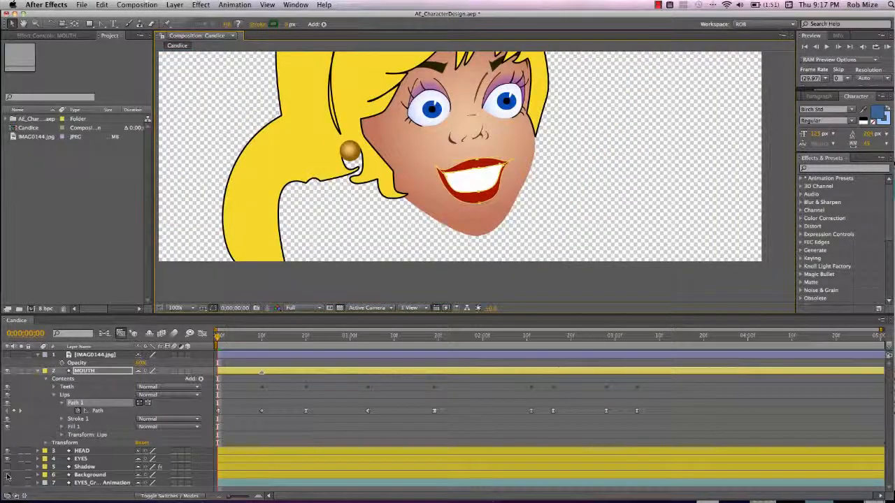
{"action": "left_click", "coordinate": [7, 474]}
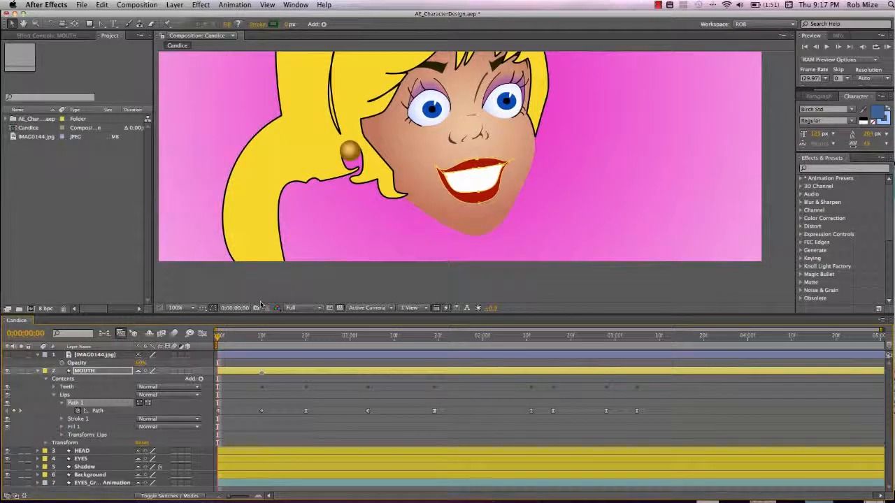
{"action": "left_click", "coordinate": [84, 467]}
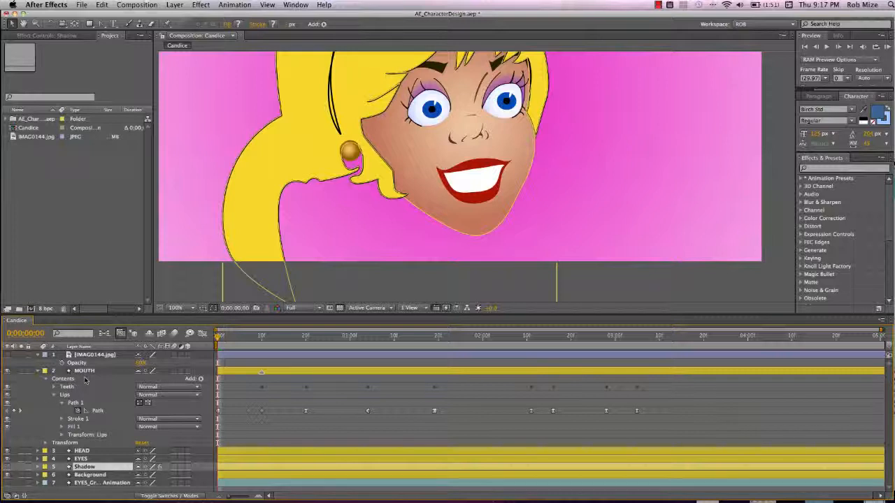
{"action": "left_click", "coordinate": [87, 451]}
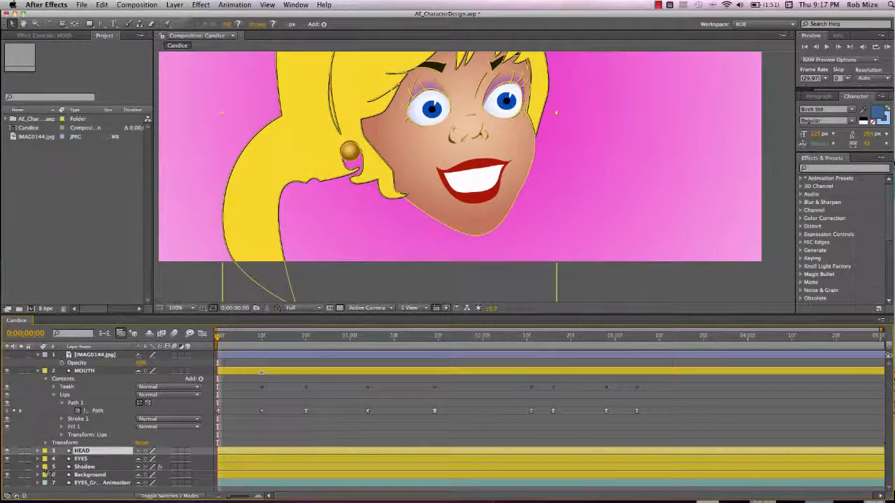
- Expand the Shadow layer down to its Hair, Earring and Face groups, and make the layer visible and selected
{"action": "left_click", "coordinate": [44, 467]}
{"action": "scroll", "coordinate": [70, 475], "scroll_direction": "down", "scroll_amount": 1}
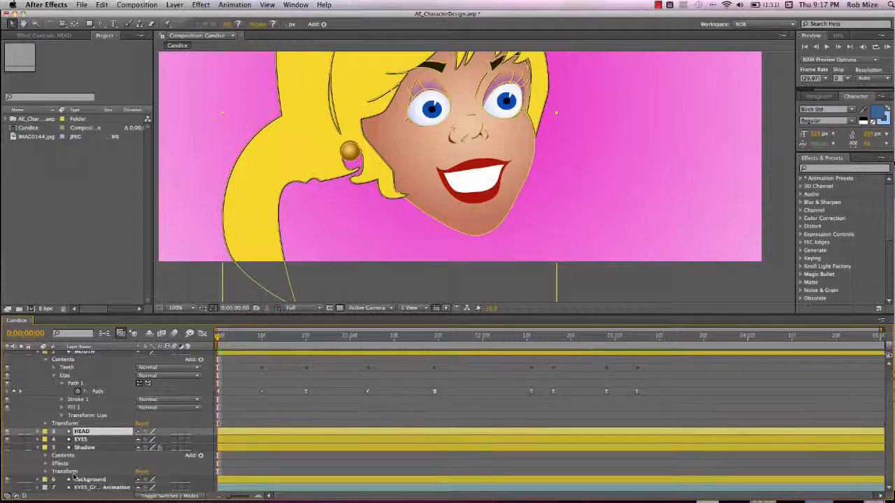
{"action": "left_click", "coordinate": [46, 455]}
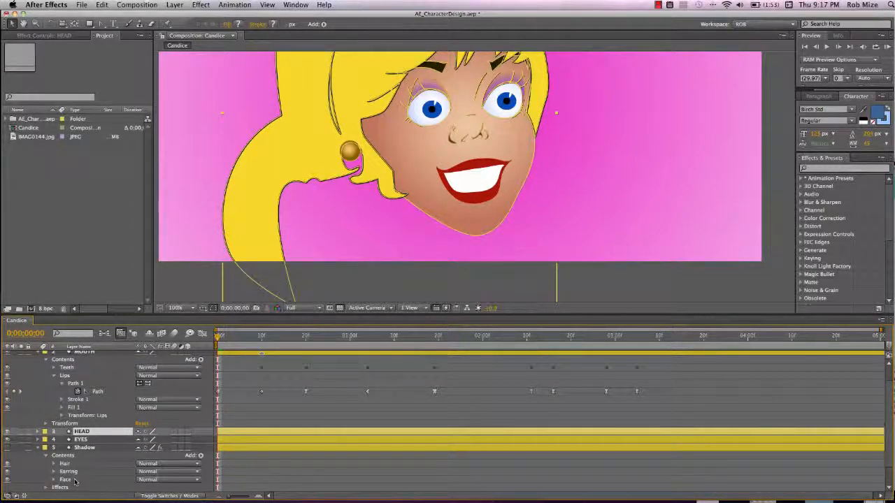
{"action": "left_click", "coordinate": [83, 448]}
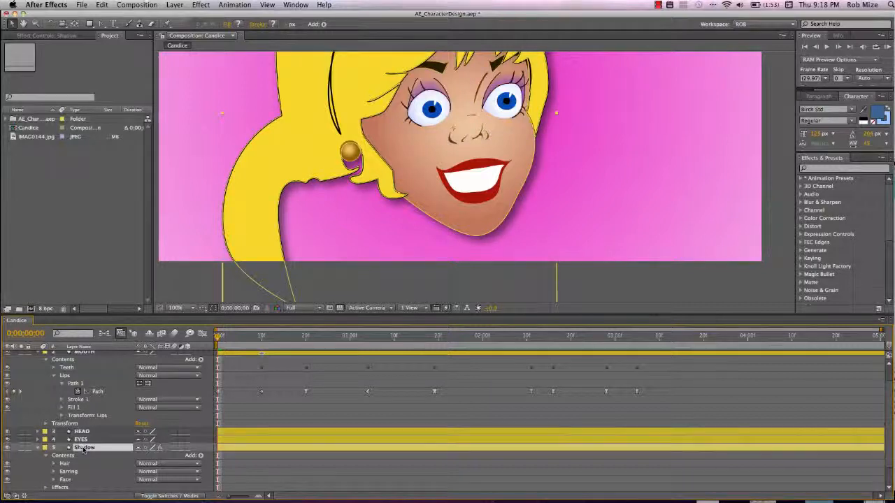
- Inspect the Shadow layer's Drop Shadow settings, and temporarily solo the layer to view the shadow by itself
{"action": "left_click", "coordinate": [47, 35]}
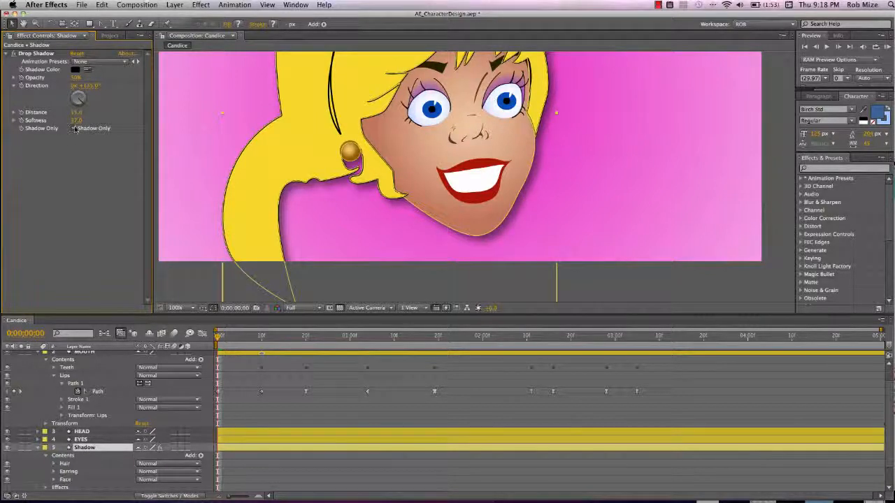
{"action": "left_click", "coordinate": [21, 448]}
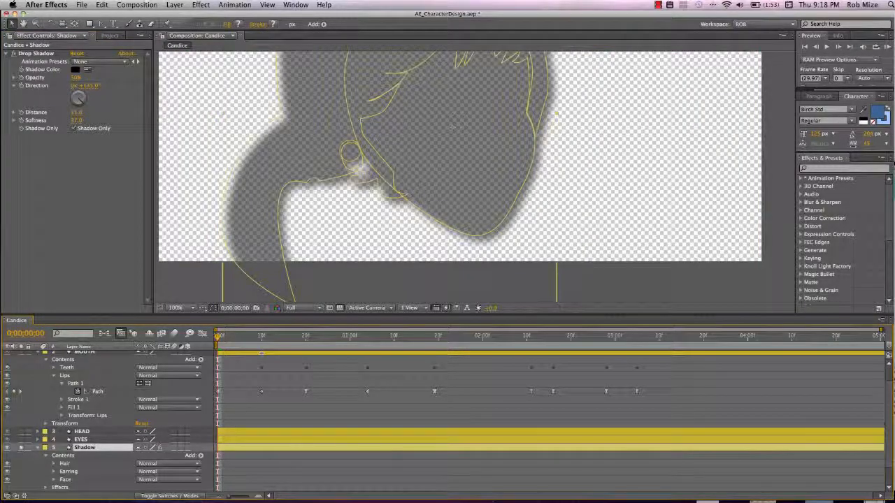
{"action": "scroll", "coordinate": [452, 168], "scroll_direction": "down", "scroll_amount": 2}
{"action": "scroll", "coordinate": [452, 168], "scroll_direction": "up", "scroll_amount": 1}
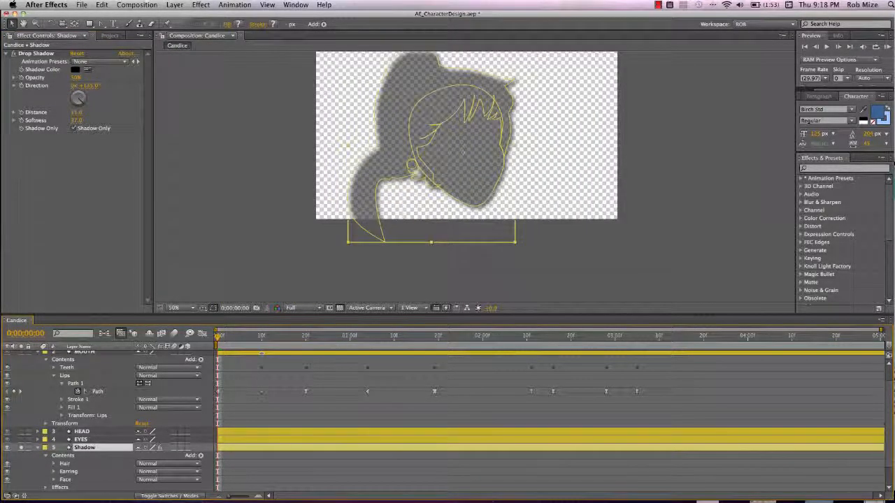
{"action": "left_click", "coordinate": [21, 448]}
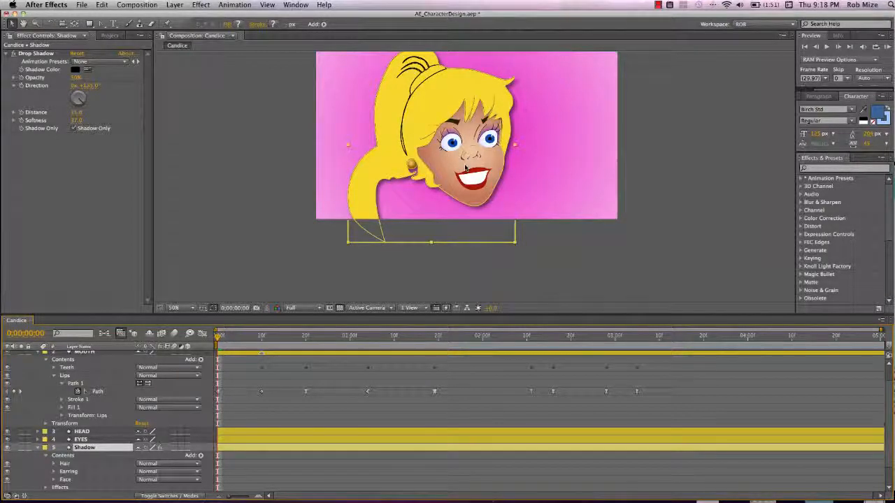
{"action": "scroll", "coordinate": [465, 168], "scroll_direction": "up", "scroll_amount": 2}
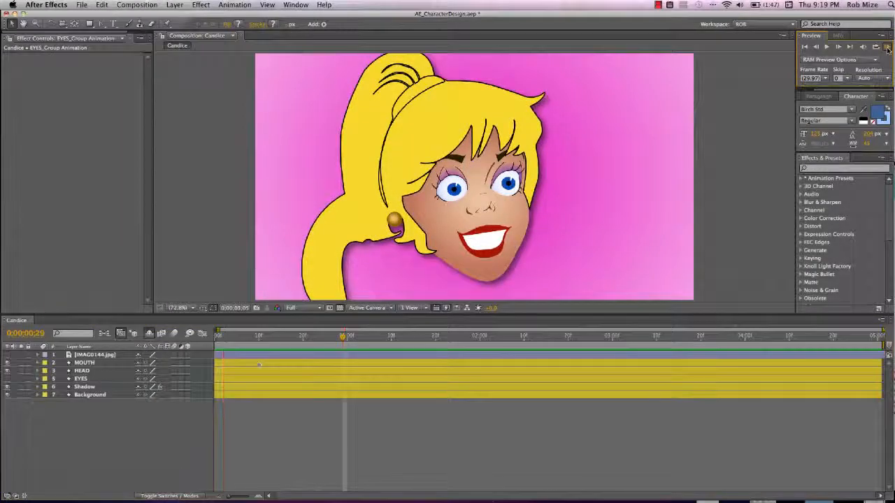
- Play a RAM preview of the Candice composition
{"action": "left_click", "coordinate": [887, 47]}
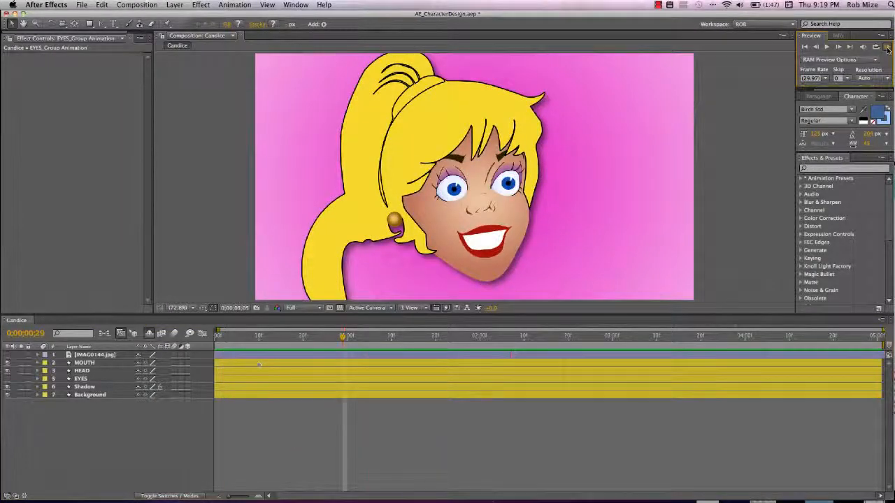